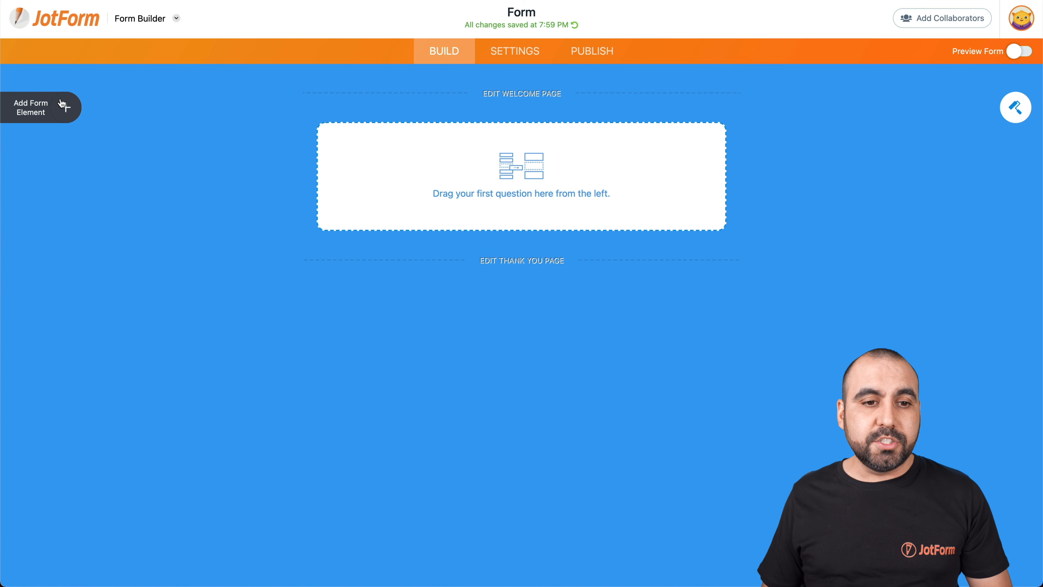
- Drag Full Name and Short Text elements onto the card form
{"action": "left_click", "coordinate": [66, 109]}
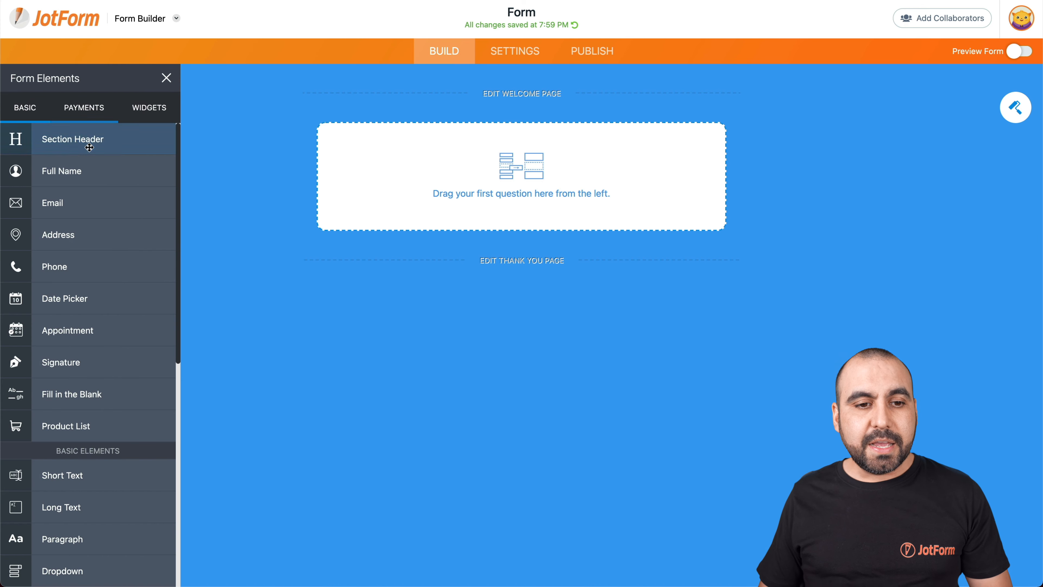
{"action": "left_click_drag", "start_coordinate": [74, 170], "coordinate": [479, 171]}
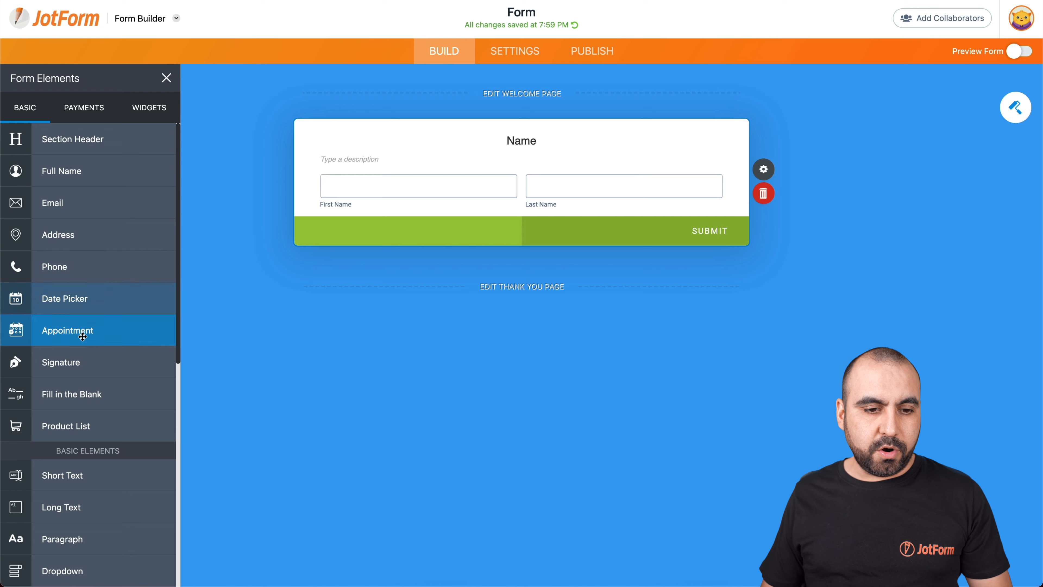
{"action": "left_click_drag", "start_coordinate": [86, 476], "coordinate": [498, 275]}
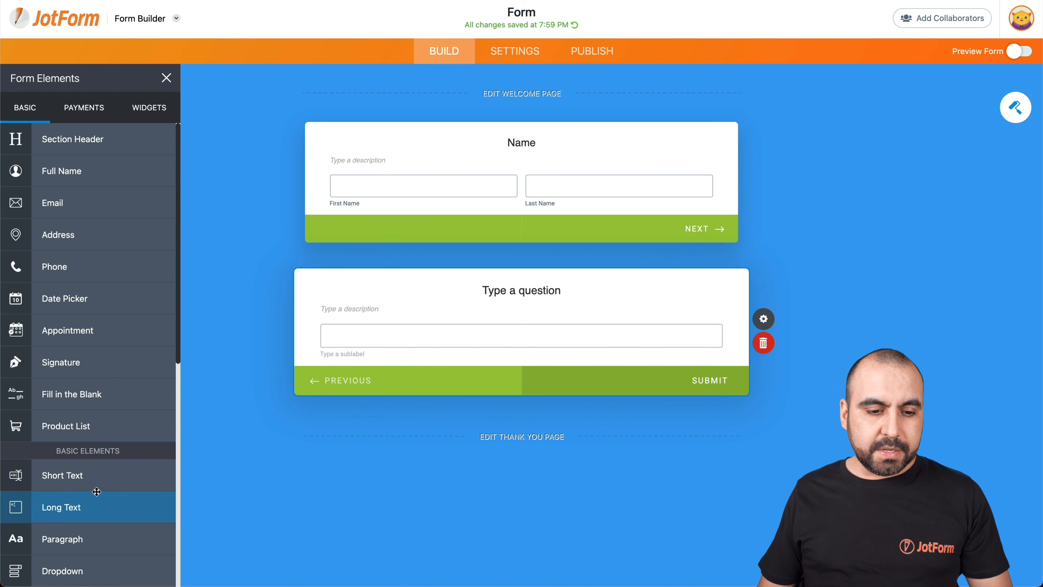
- Add a Long Text question and then an Email field as the last card
{"action": "scroll", "coordinate": [88, 452], "scroll_direction": "down", "scroll_amount": 3}
{"action": "left_click_drag", "start_coordinate": [91, 379], "coordinate": [510, 444]}
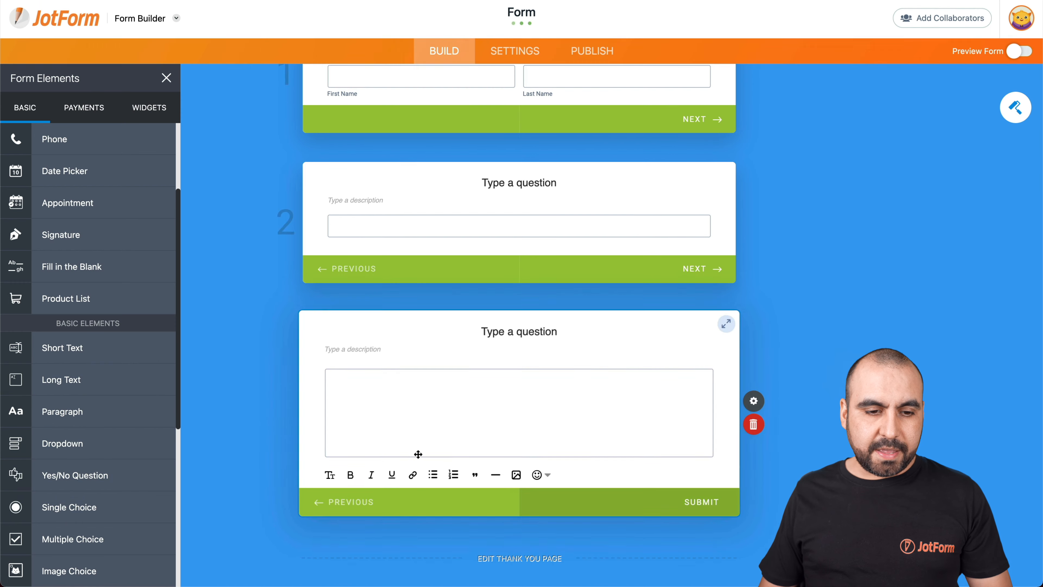
{"action": "scroll", "coordinate": [82, 247], "scroll_direction": "up", "scroll_amount": 3}
{"action": "left_click_drag", "start_coordinate": [62, 162], "coordinate": [459, 512]}
{"action": "scroll", "coordinate": [452, 394], "scroll_direction": "up", "scroll_amount": 10}
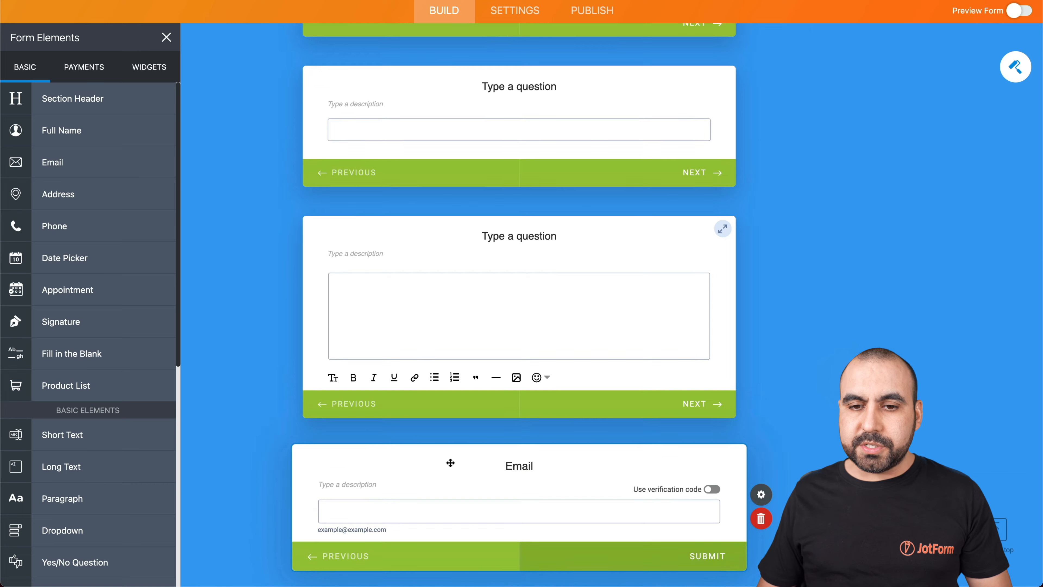
- Label card two 'Do you like Jotform?' and card three 'What do like the most about Jotform?'
{"action": "left_click", "coordinate": [517, 292]}
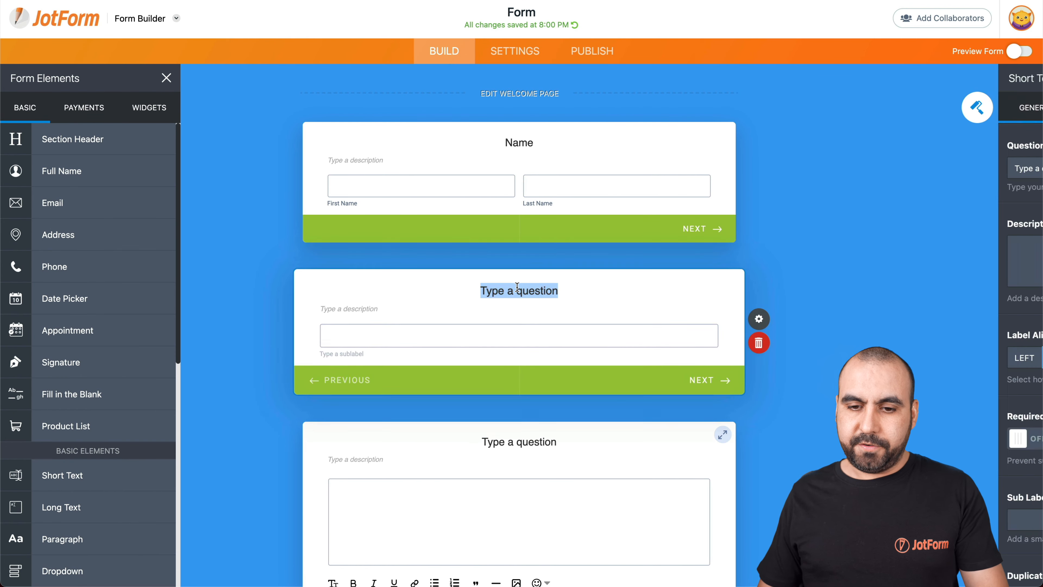
{"action": "type", "text": "Do you"}
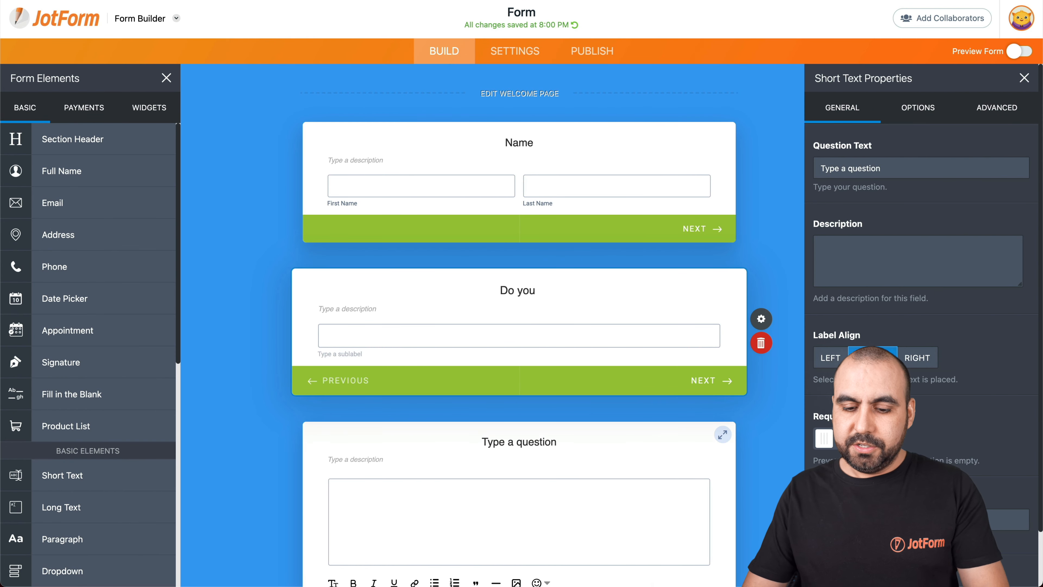
{"action": "type", "text": " like Jotform?"}
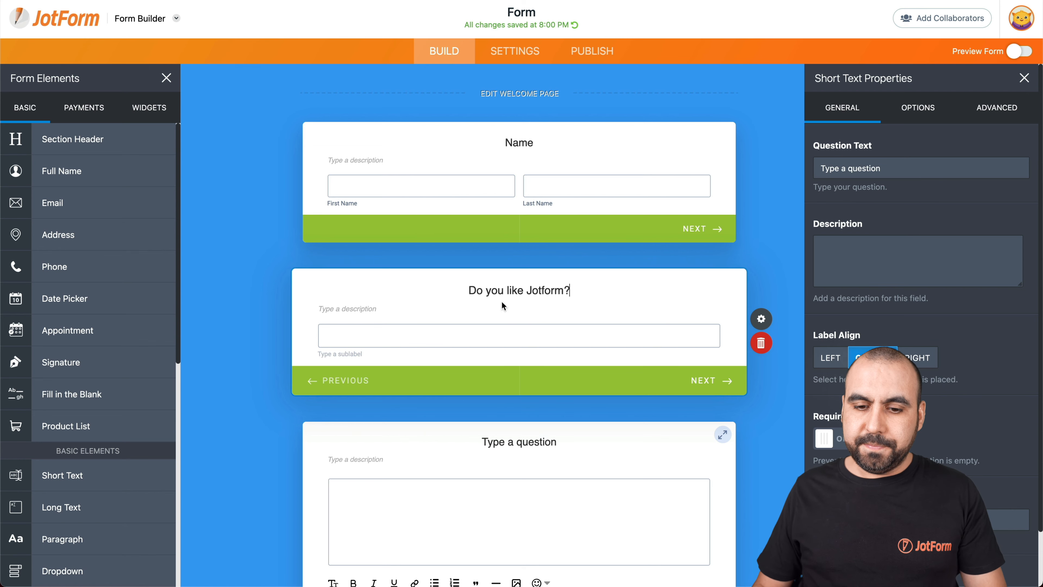
{"action": "left_click", "coordinate": [520, 442]}
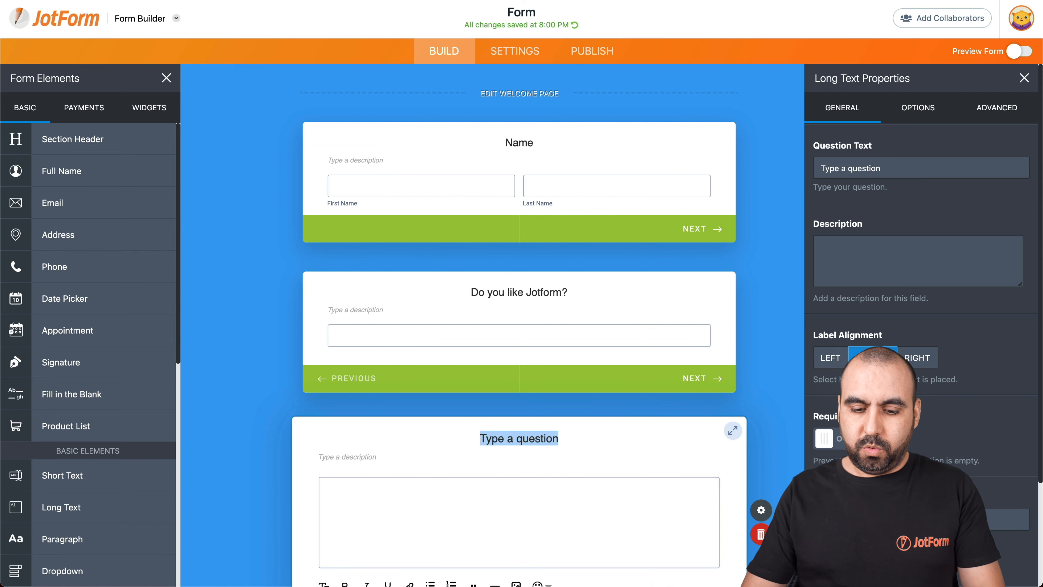
{"action": "type", "text": "What do like the most about Jotform?"}
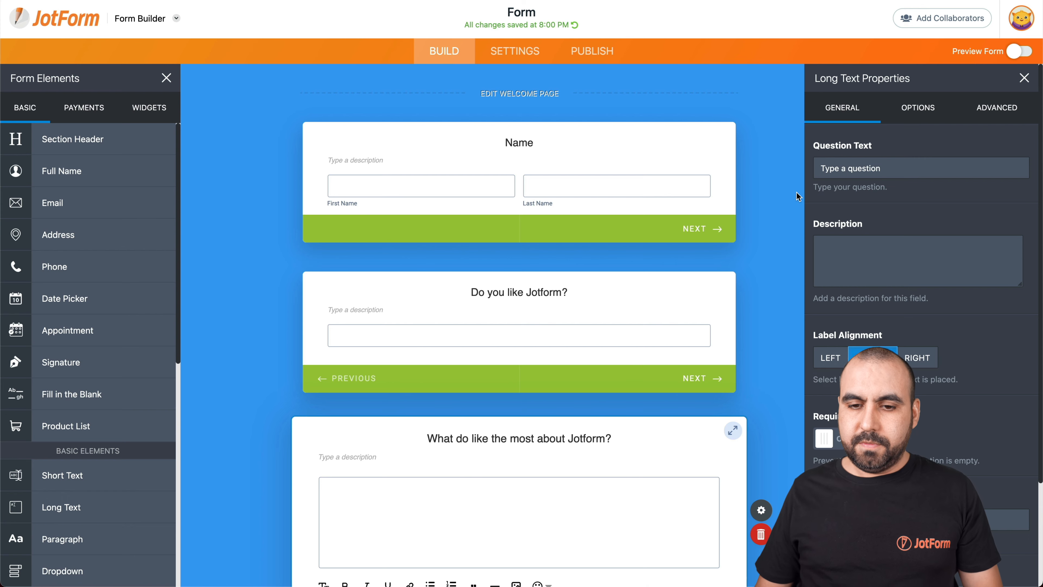
{"action": "scroll", "coordinate": [575, 364], "scroll_direction": "down", "scroll_amount": 5}
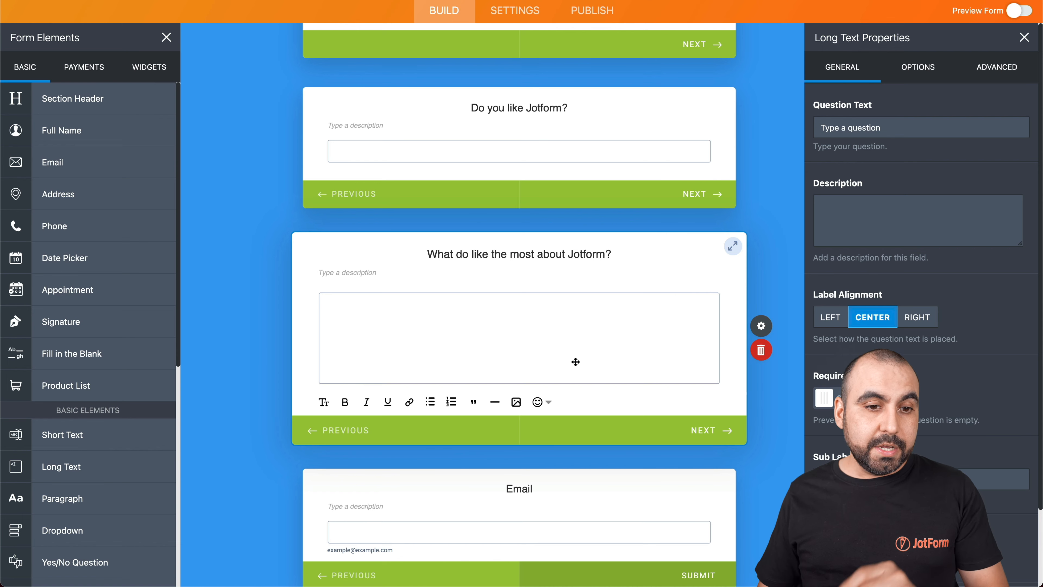
{"action": "scroll", "coordinate": [94, 361], "scroll_direction": "down", "scroll_amount": 2}
- Add a Short Text card after Email labelled 'Please type in correct code: 1010'
{"action": "left_click_drag", "start_coordinate": [82, 396], "coordinate": [510, 456]}
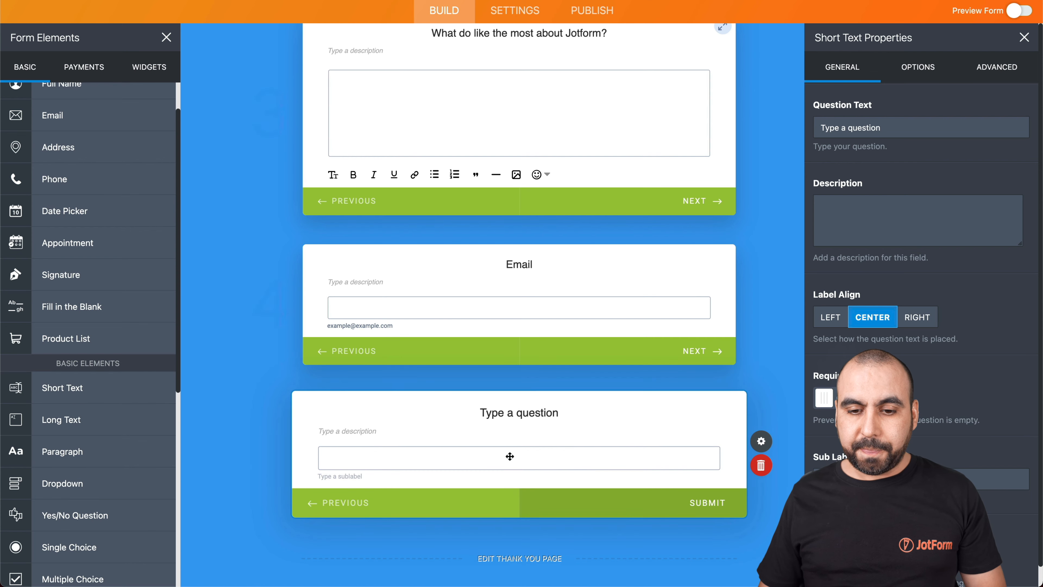
{"action": "left_click", "coordinate": [525, 416]}
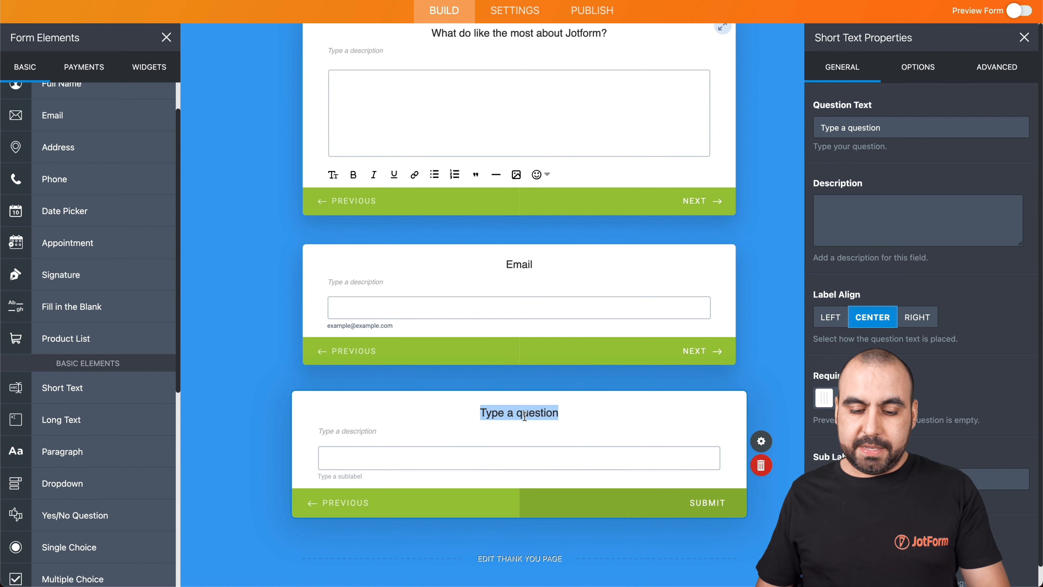
{"action": "type", "text": "Please tye"}
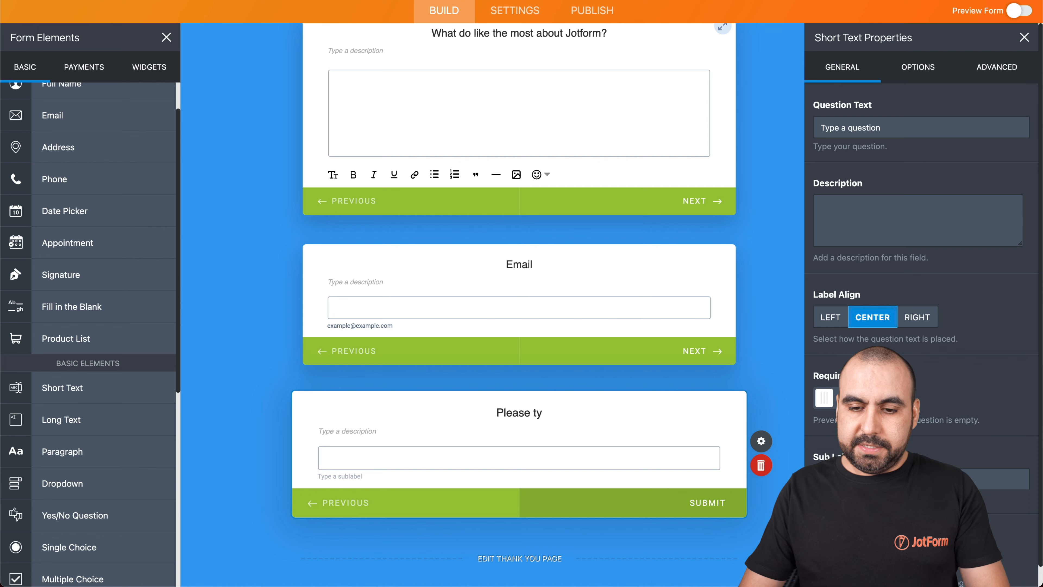
{"action": "key", "text": "BackSpace"}
{"action": "key", "text": "BackSpace"}
{"action": "type", "text": "pe in corr"}
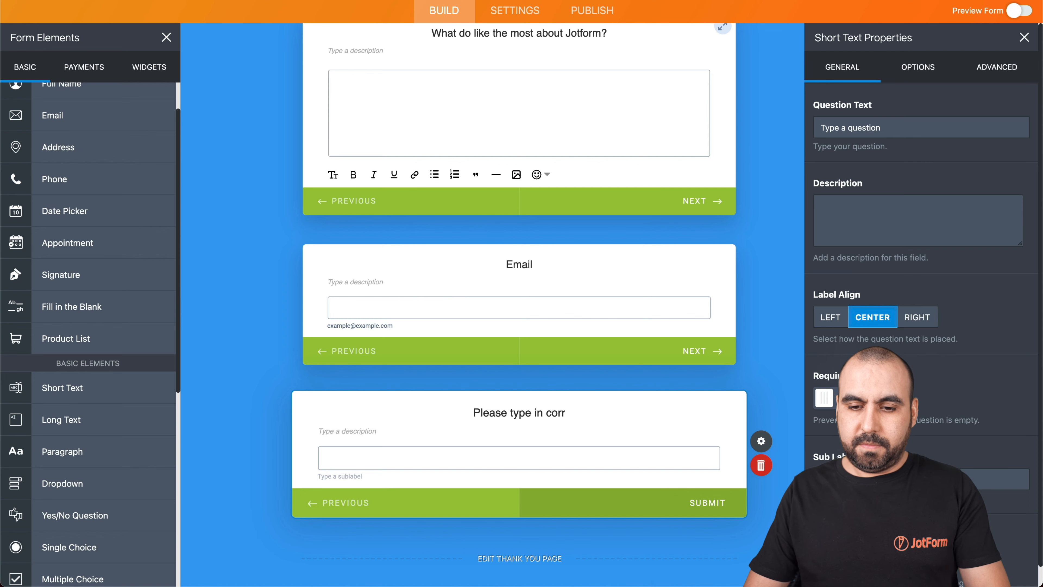
{"action": "type", "text": "ect code: "}
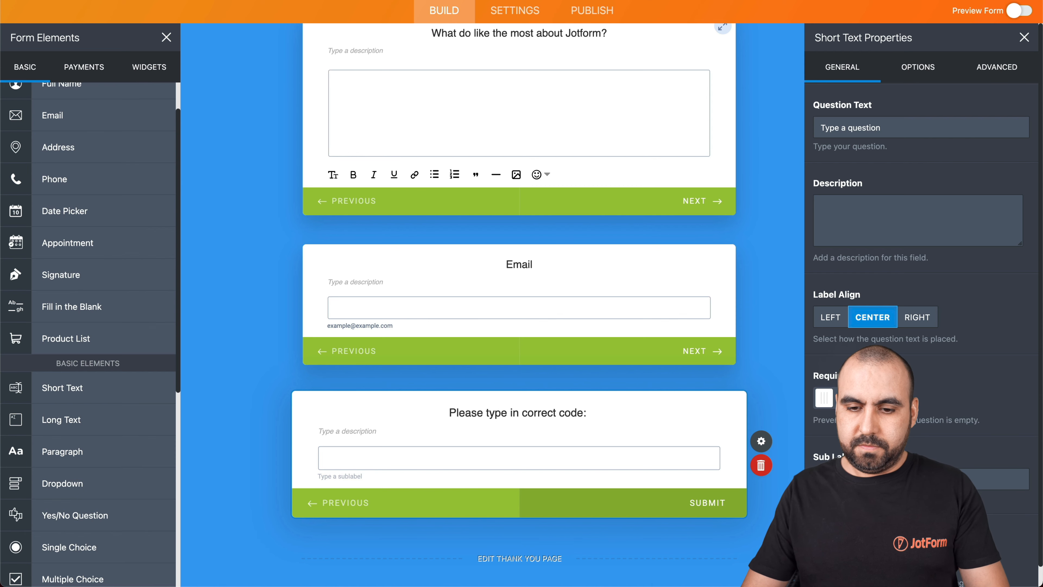
{"action": "type", "text": "1010"}
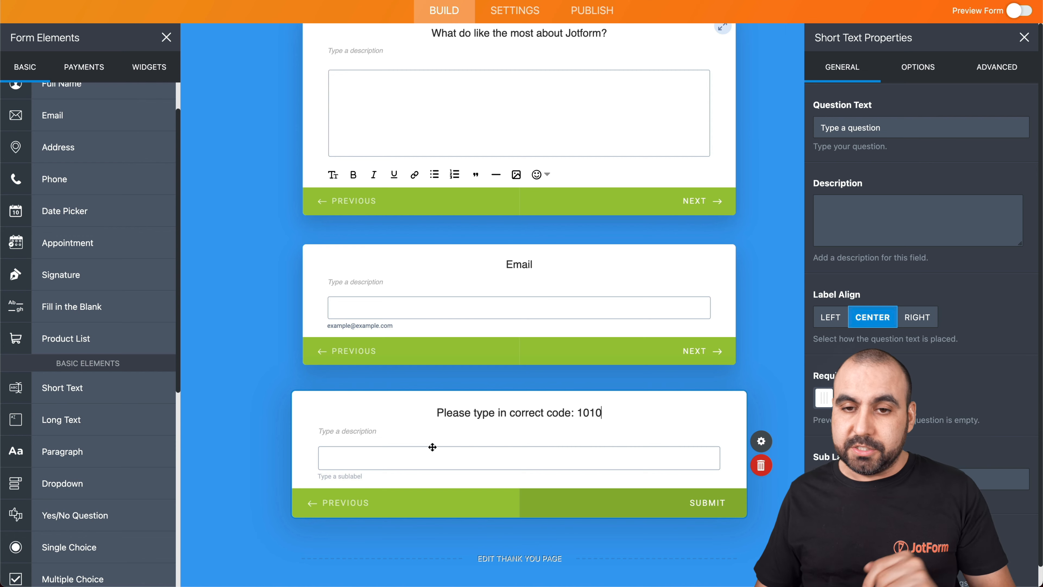
- Start a new Enable/Require Field condition under Settings > Conditions
{"action": "left_click", "coordinate": [514, 10]}
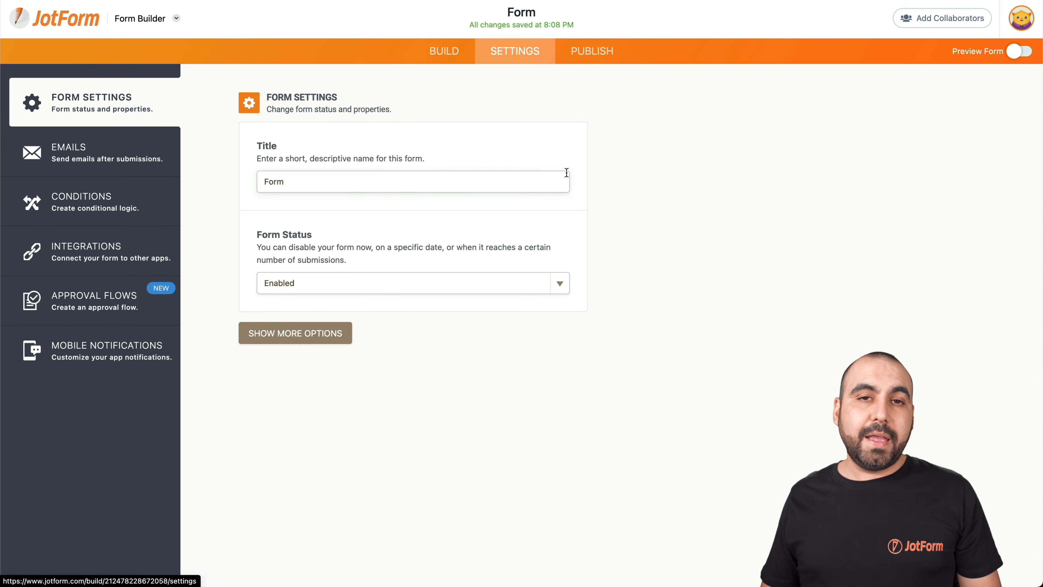
{"action": "left_click", "coordinate": [132, 199]}
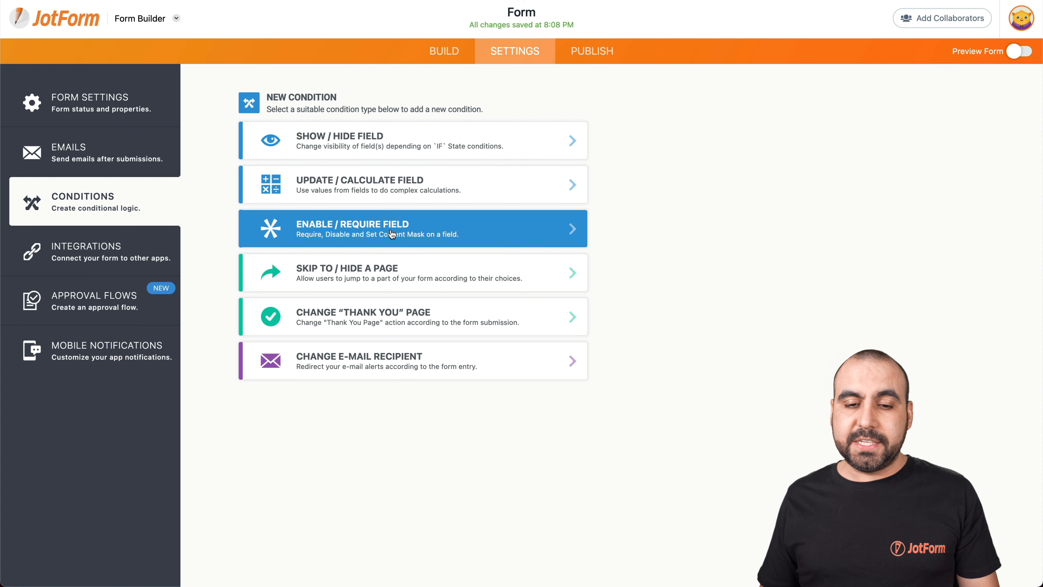
{"action": "left_click", "coordinate": [334, 242]}
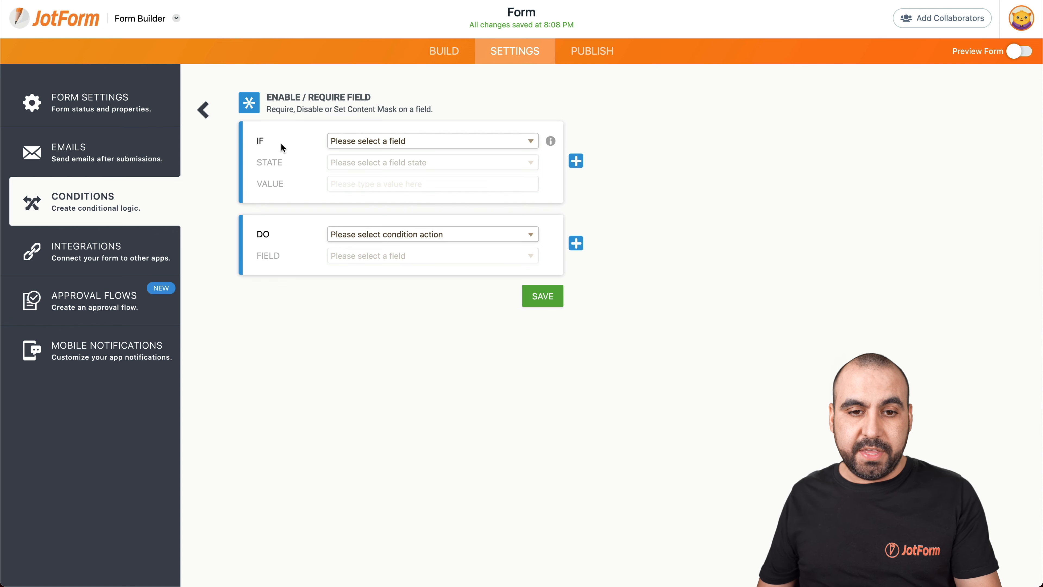
- Set the rule to trigger when question 5 is not equal to 1010
{"action": "left_click", "coordinate": [370, 141]}
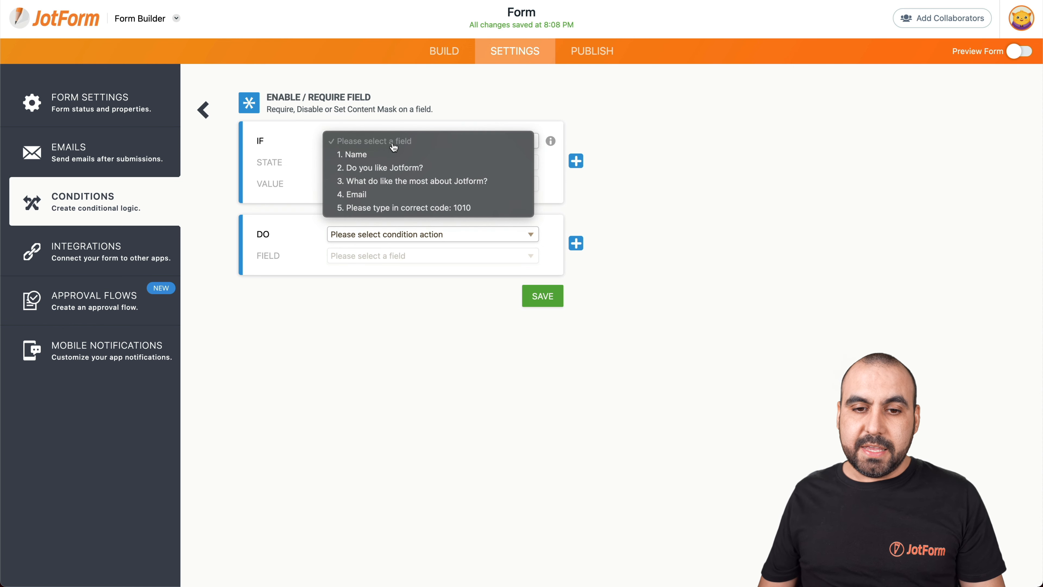
{"action": "left_click", "coordinate": [430, 207]}
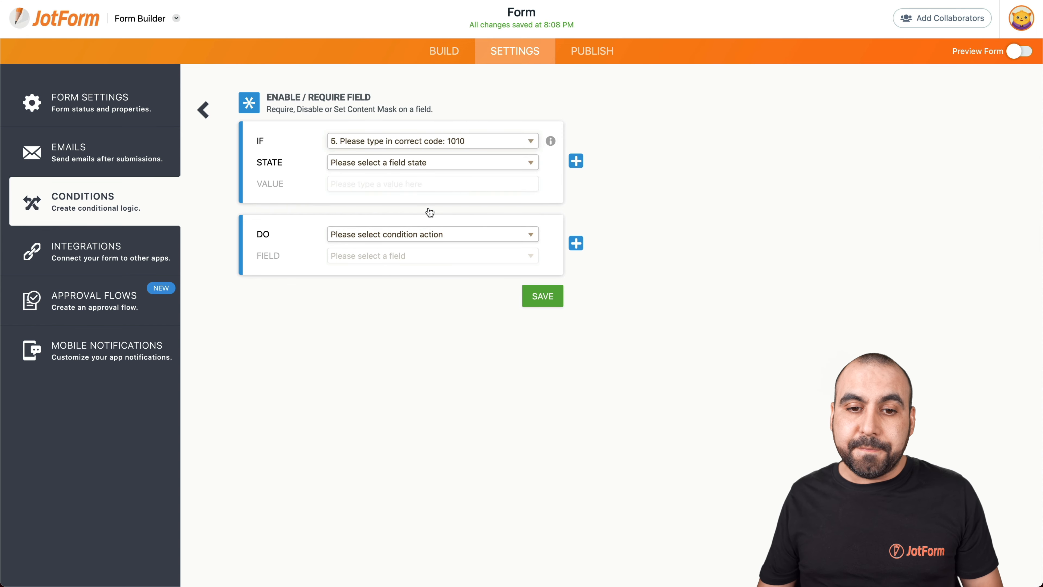
{"action": "left_click", "coordinate": [397, 171]}
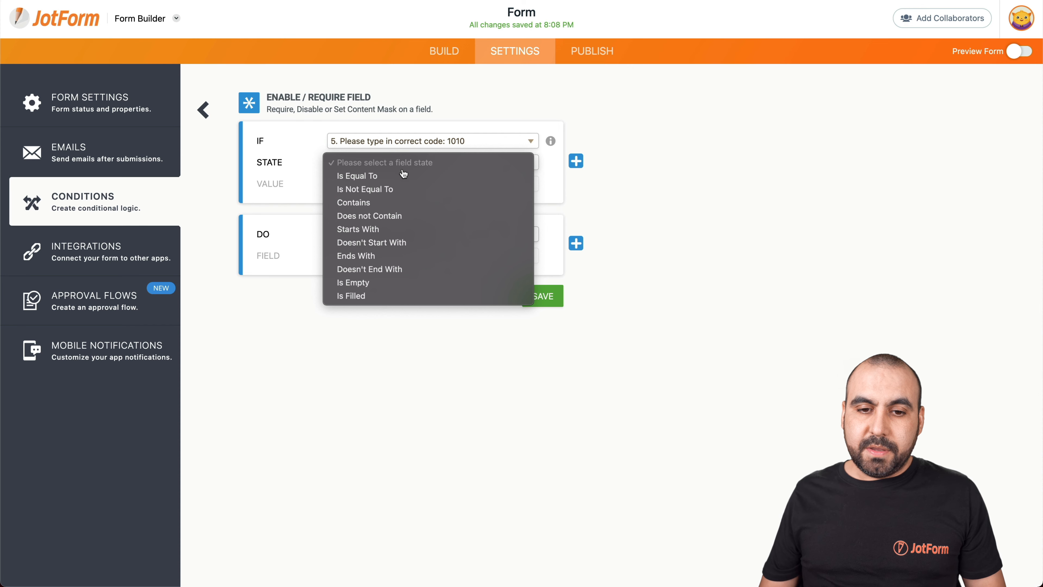
{"action": "left_click", "coordinate": [387, 191]}
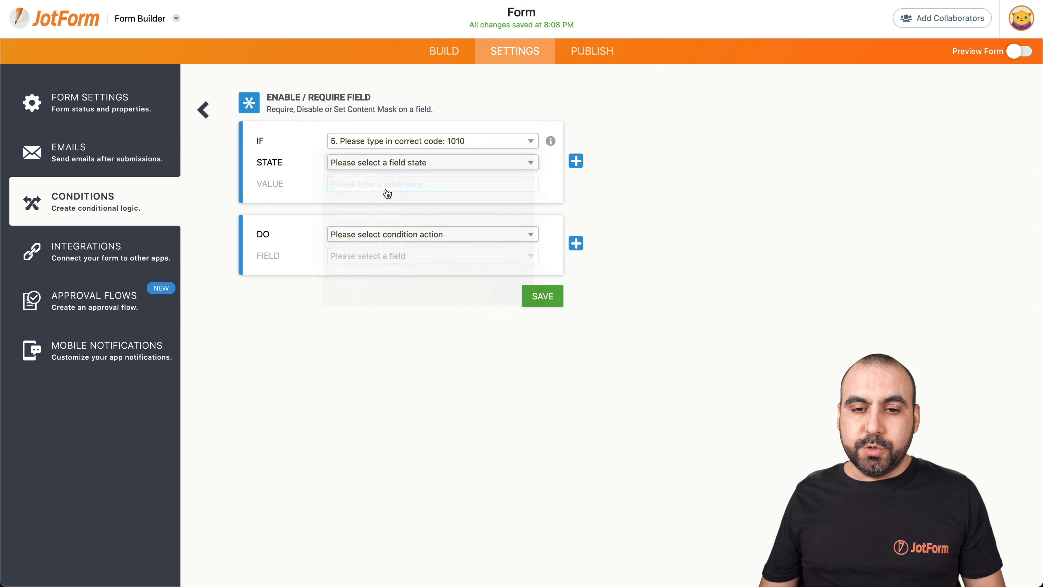
{"action": "left_click", "coordinate": [360, 206]}
{"action": "type", "text": "1010"}
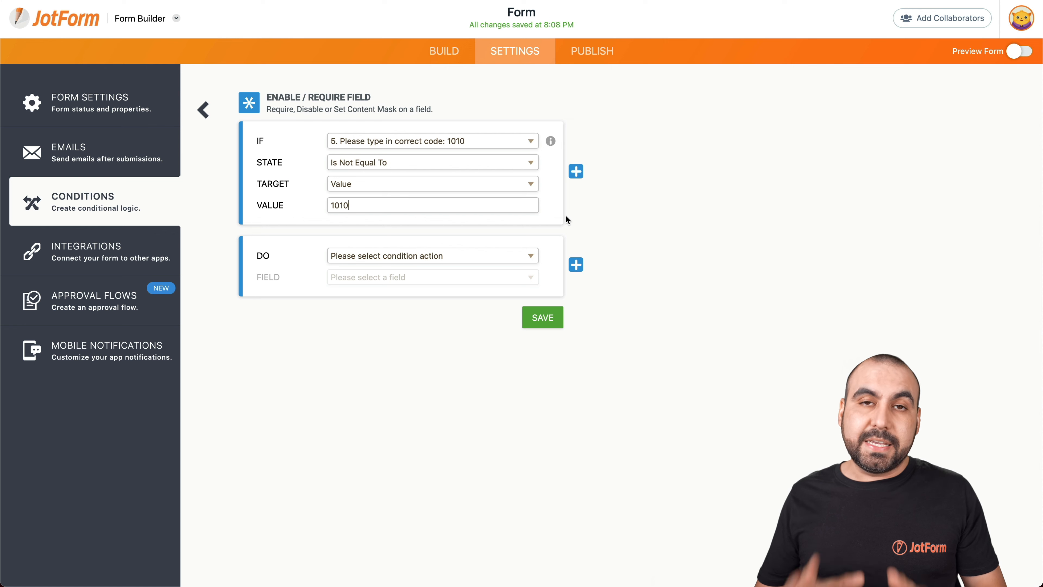
- Make the condition disable Submit with the message 'Please type in code', and save it
{"action": "left_click", "coordinate": [414, 261]}
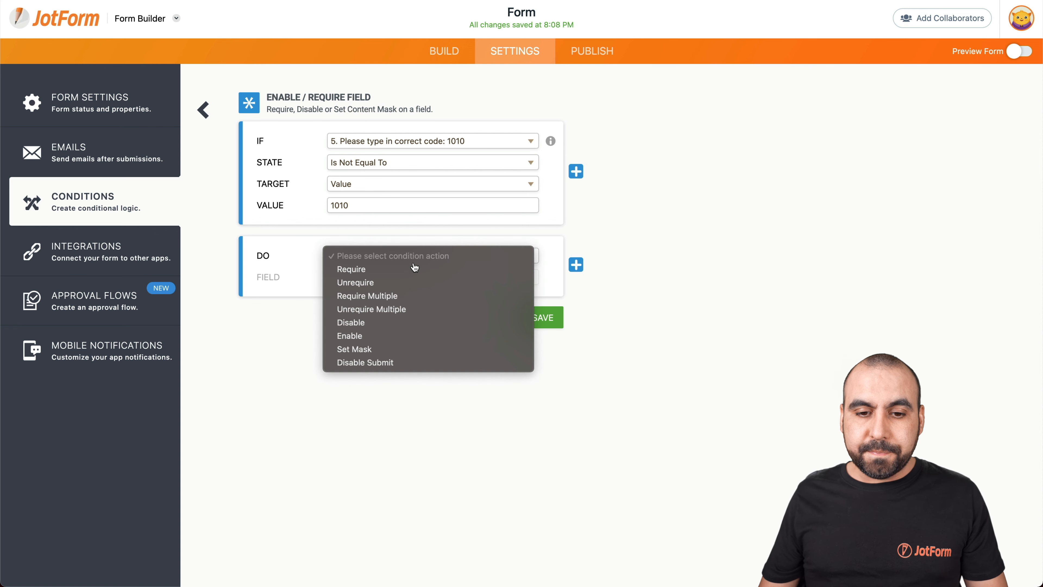
{"action": "left_click", "coordinate": [395, 362]}
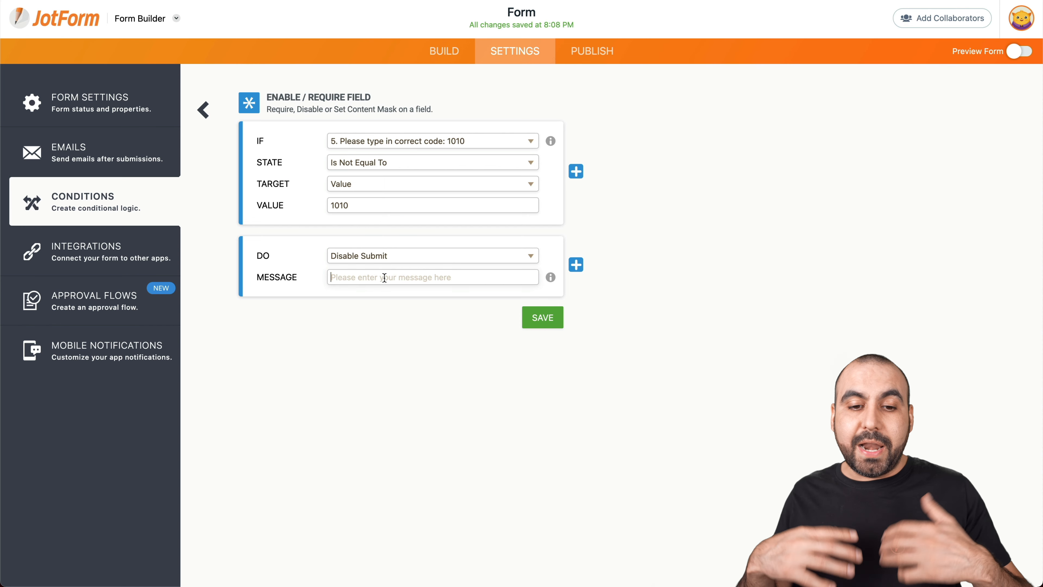
{"action": "type", "text": "P"}
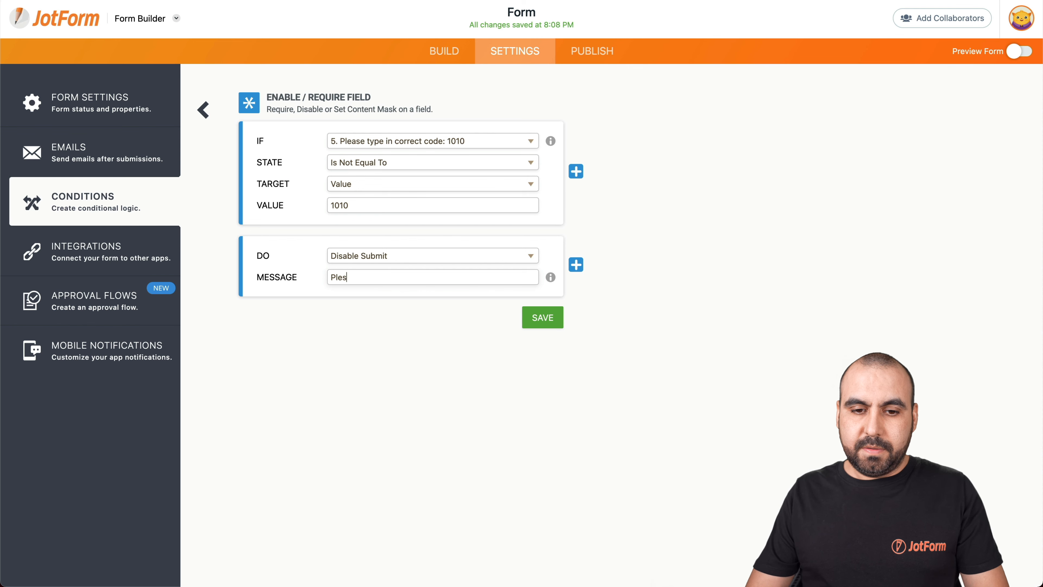
{"action": "type", "text": "lease type in code correctly"}
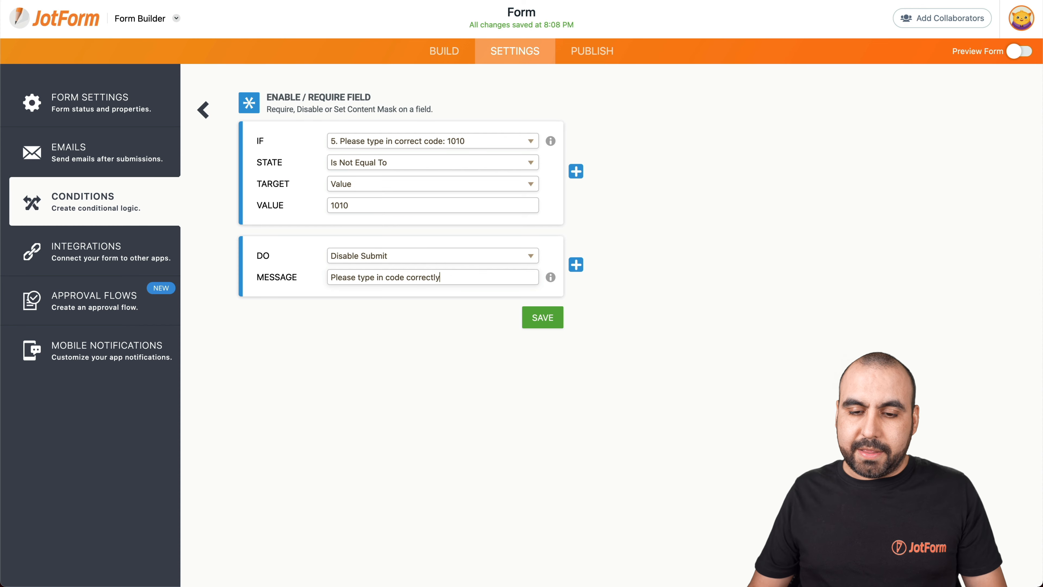
{"action": "left_click", "coordinate": [557, 321]}
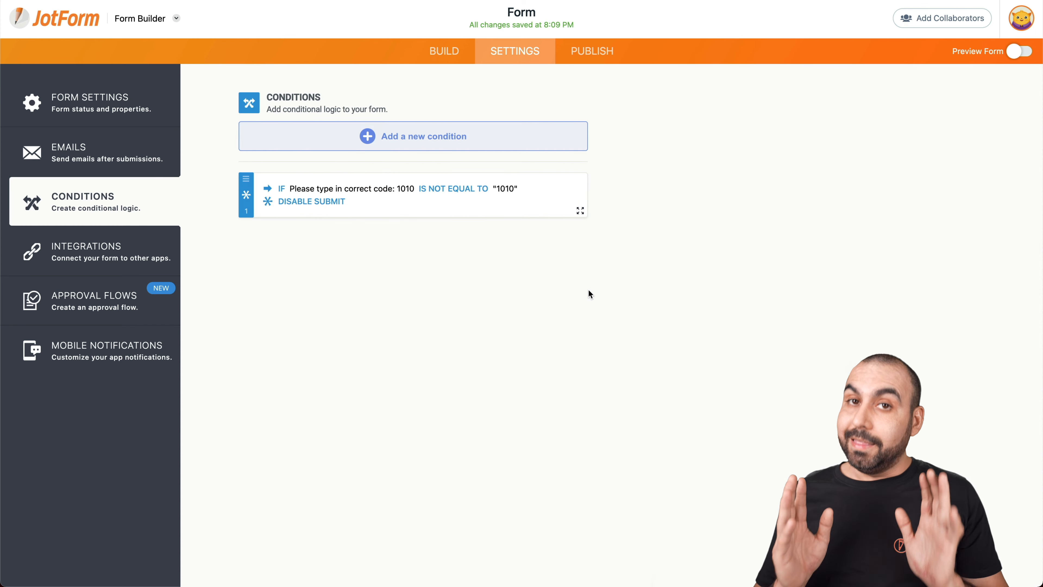
- Open the live form in a new tab, start it, and enter a first and last name
{"action": "left_click", "coordinate": [602, 57]}
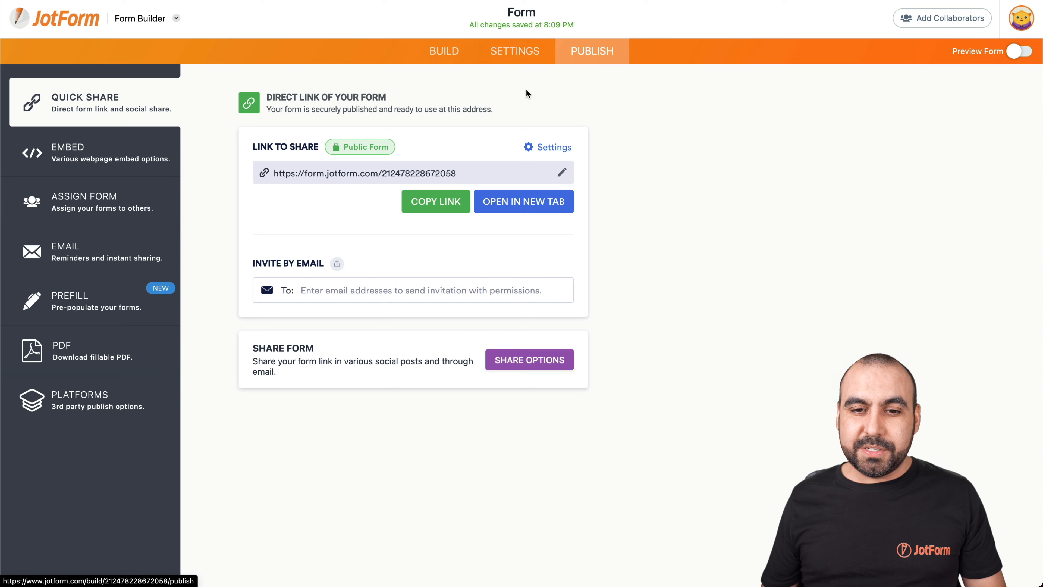
{"action": "left_click", "coordinate": [550, 191]}
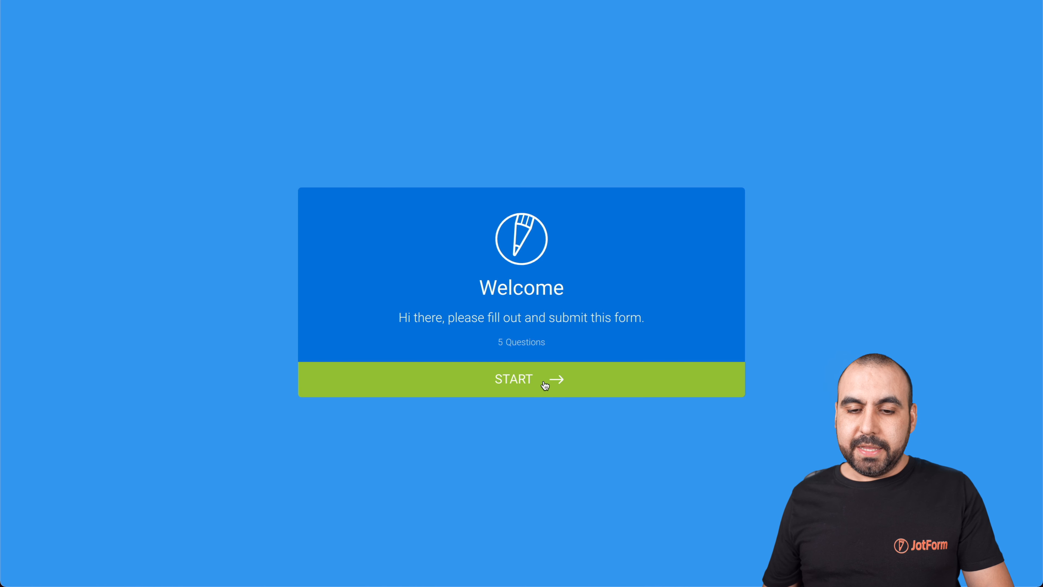
{"action": "left_click", "coordinate": [543, 379]}
{"action": "type", "text": "jorge"}
{"action": "key", "text": "Tab"}
{"action": "type", "text": "agui"}
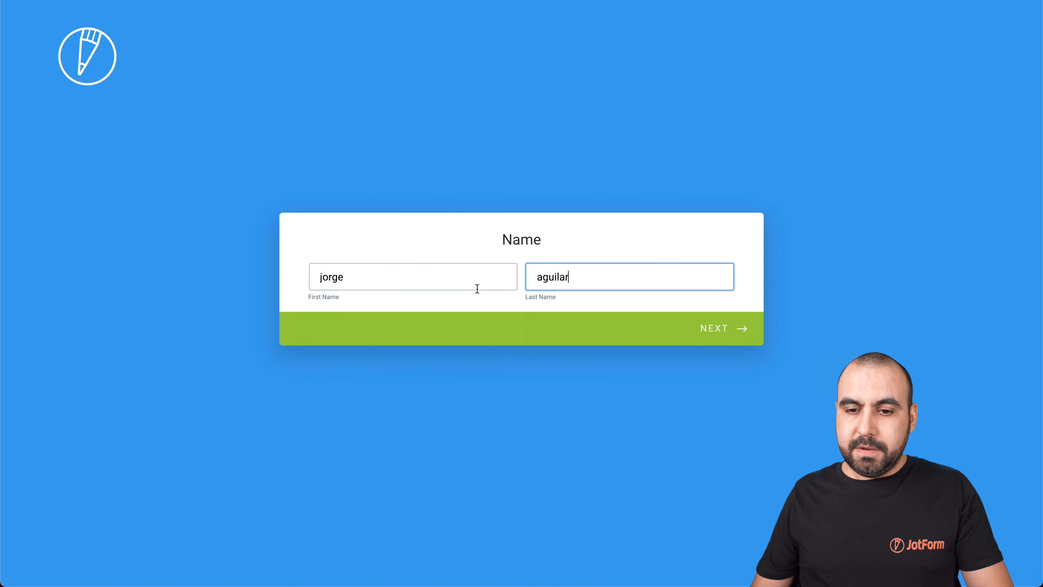
- Answer 'ye' and 'easy to', enter an email address, and reach the code question
{"action": "left_click", "coordinate": [721, 340]}
{"action": "type", "text": "ye"}
{"action": "left_click", "coordinate": [723, 335]}
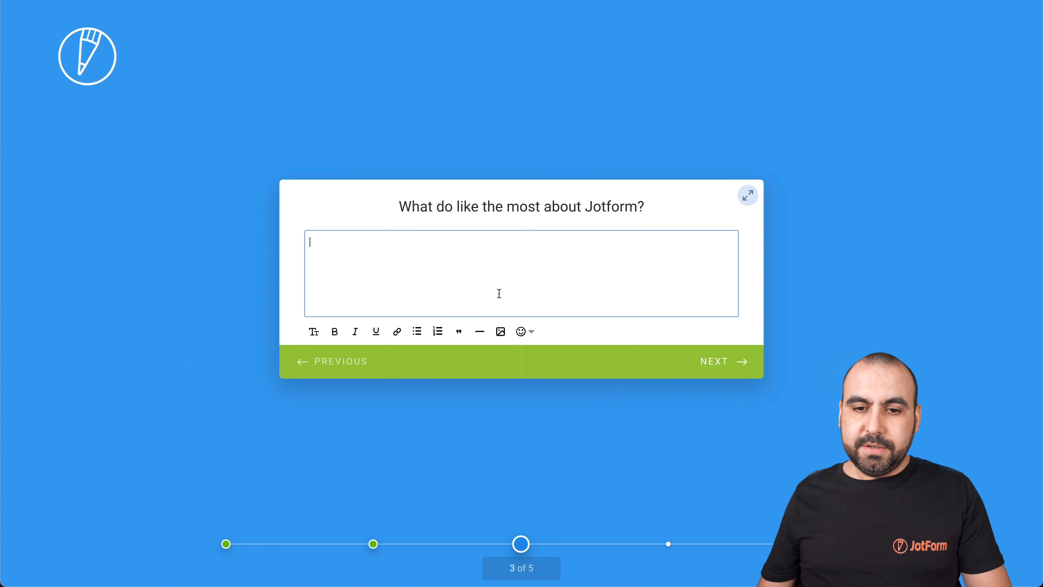
{"action": "type", "text": "easy to use"}
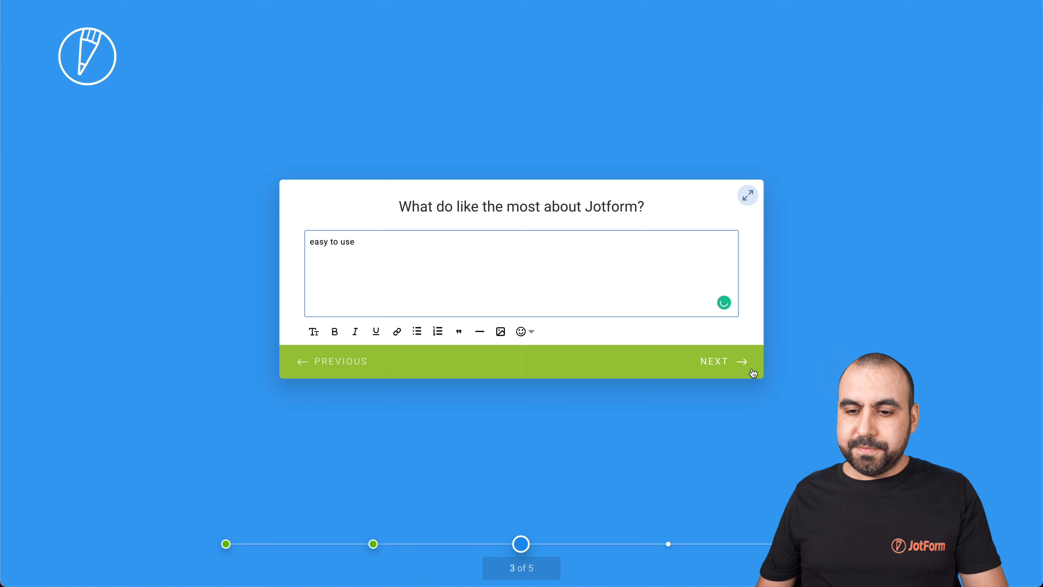
{"action": "left_click", "coordinate": [723, 362]}
{"action": "type", "text": "tes"}
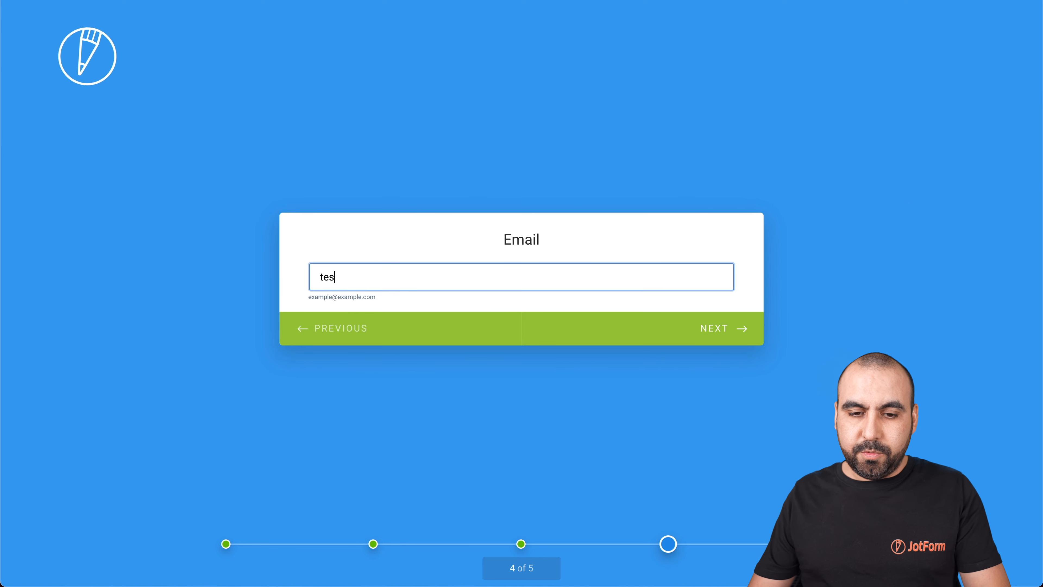
{"action": "type", "text": "t@jotd"}
{"action": "type", "text": "orm.com"}
{"action": "left_click", "coordinate": [736, 333]}
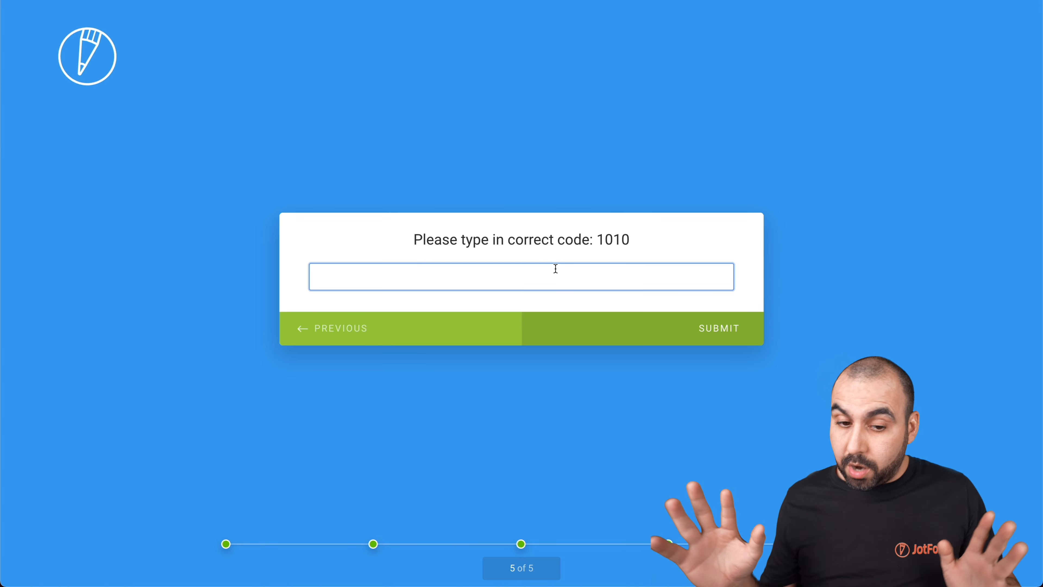
- Try submitting with the wrong code 453647586, then with the code left empty
{"action": "type", "text": "453647586"}
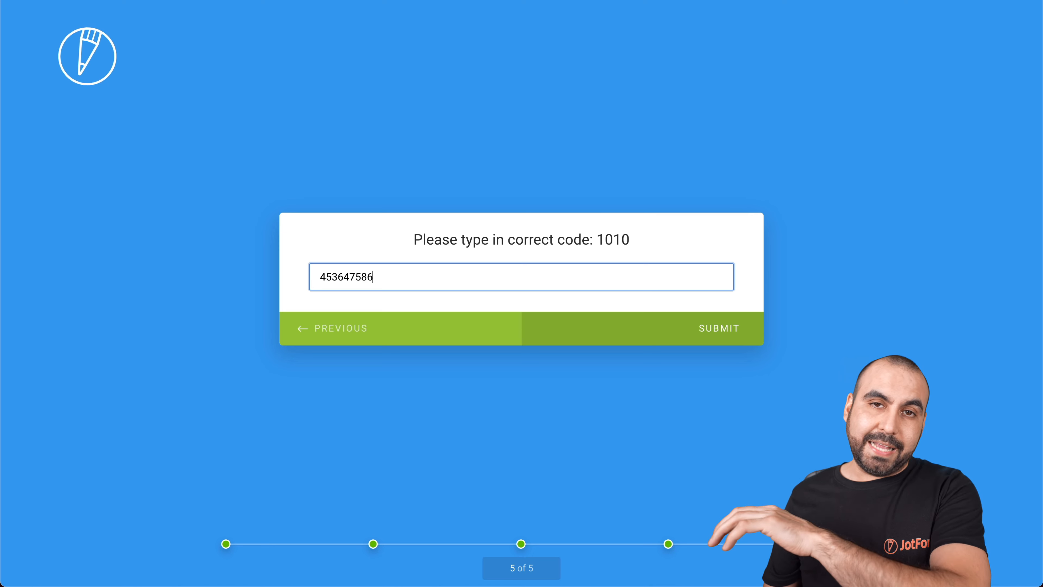
{"action": "left_click", "coordinate": [700, 329]}
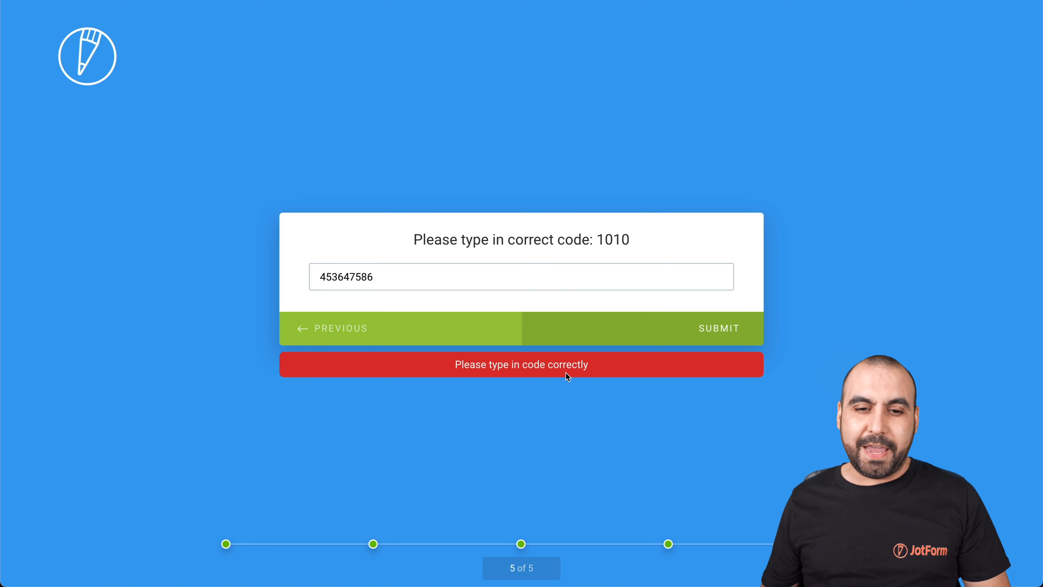
{"action": "double_click", "coordinate": [387, 275]}
{"action": "key", "text": "BackSpace"}
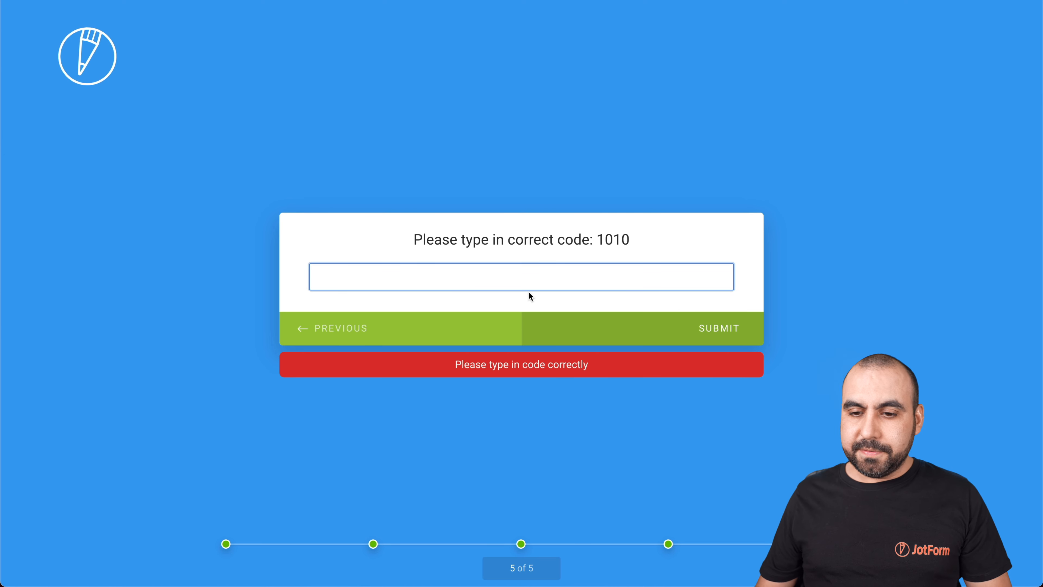
{"action": "left_click", "coordinate": [706, 325]}
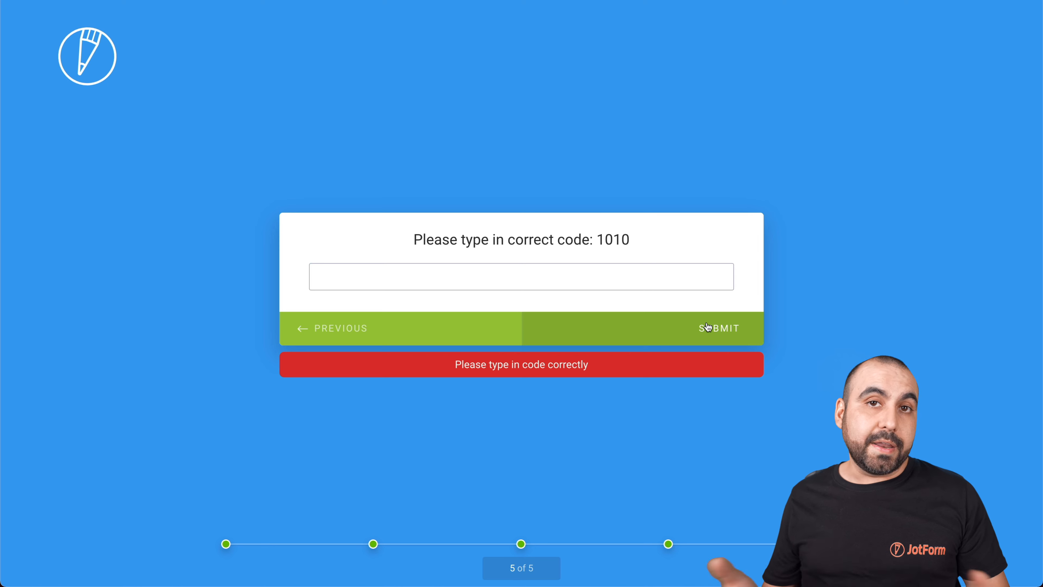
- Enter the correct code 1010 and submit the form
{"action": "left_click", "coordinate": [579, 289]}
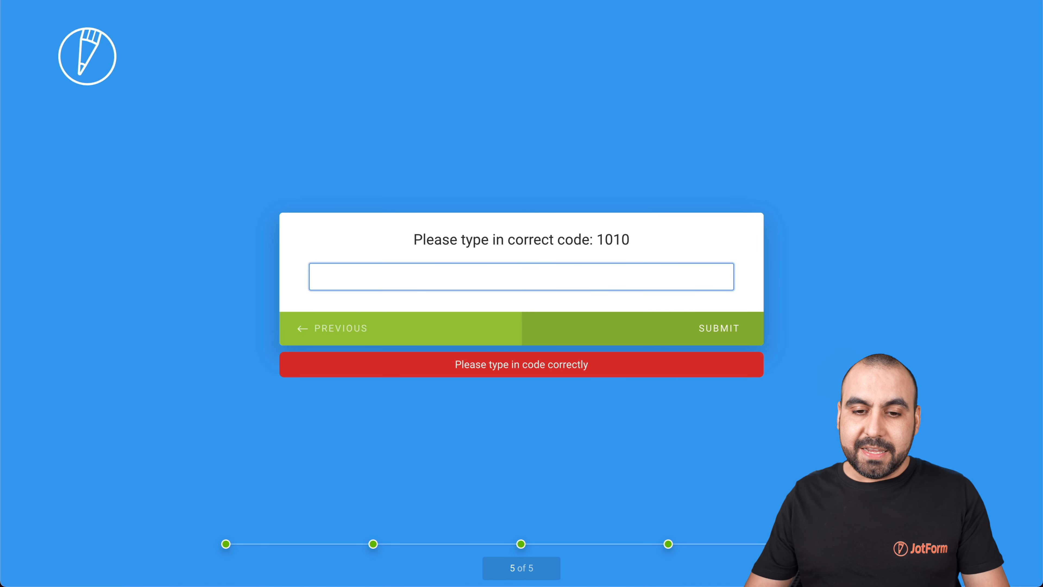
{"action": "type", "text": "1010"}
{"action": "left_click", "coordinate": [707, 328]}
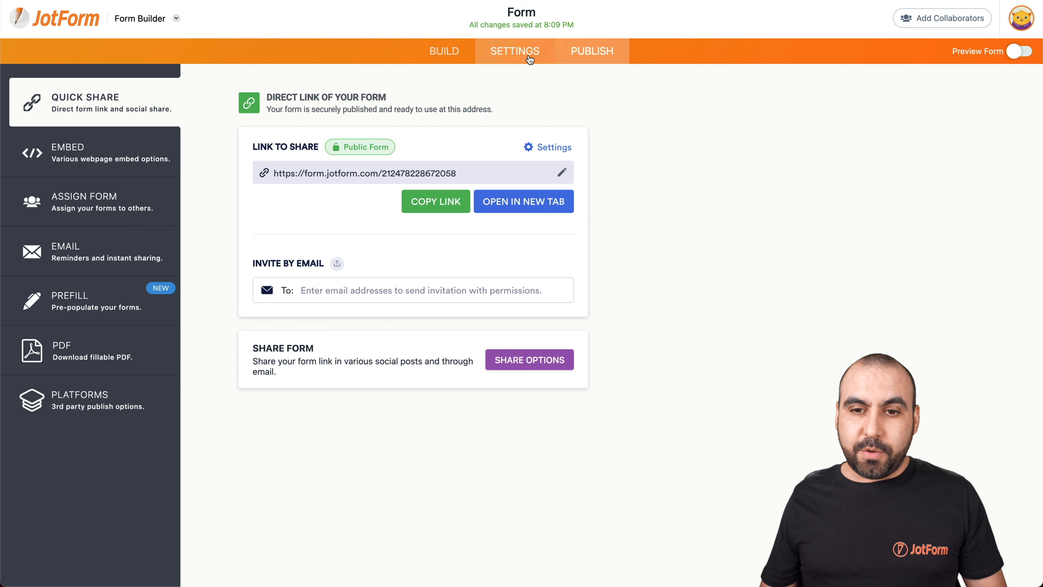
- Delete the existing disable-submit condition under Settings > Conditions
{"action": "left_click", "coordinate": [528, 55]}
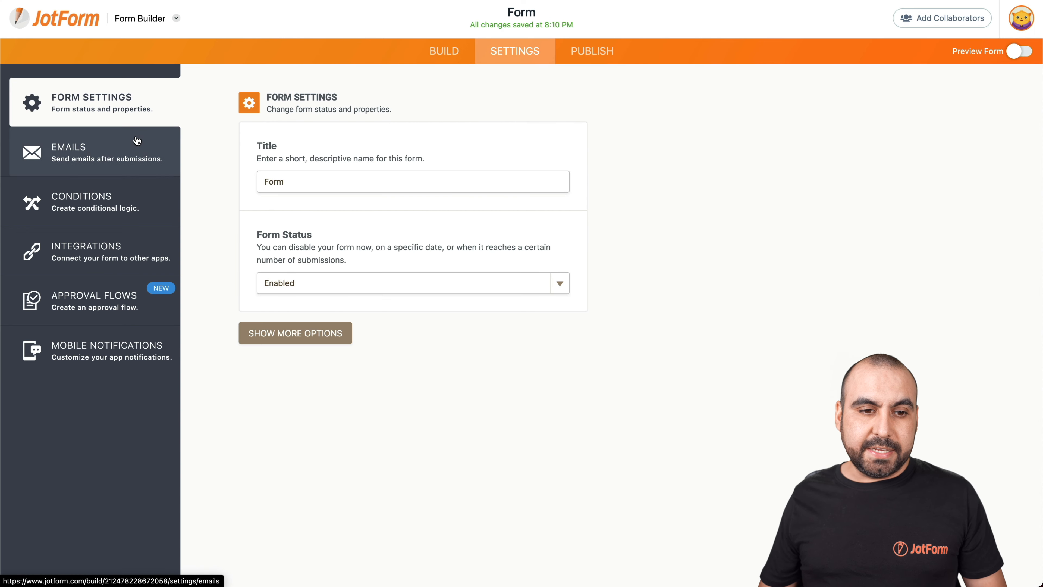
{"action": "left_click", "coordinate": [95, 202]}
{"action": "left_click", "coordinate": [565, 192]}
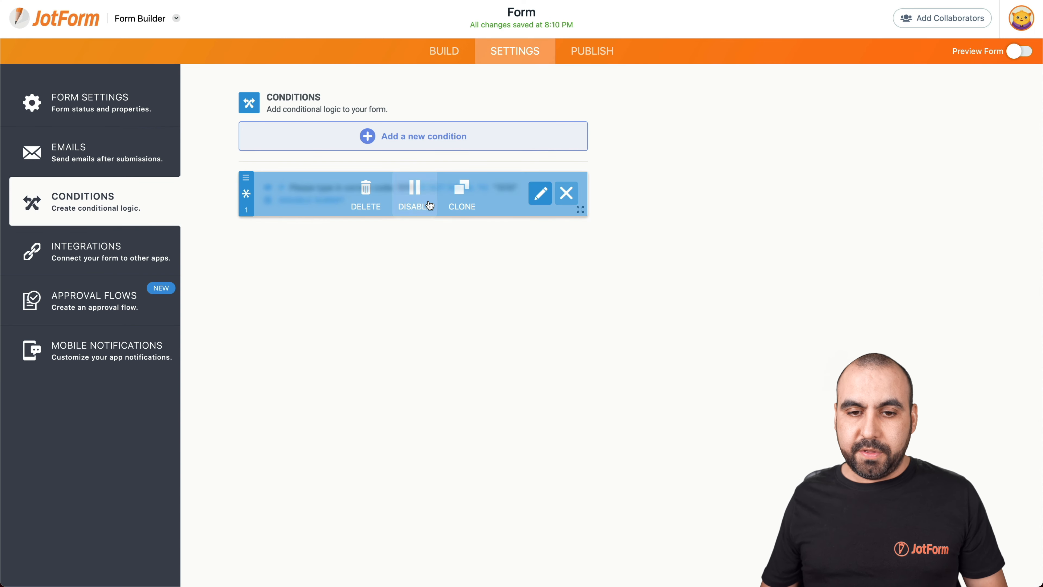
{"action": "left_click", "coordinate": [366, 195]}
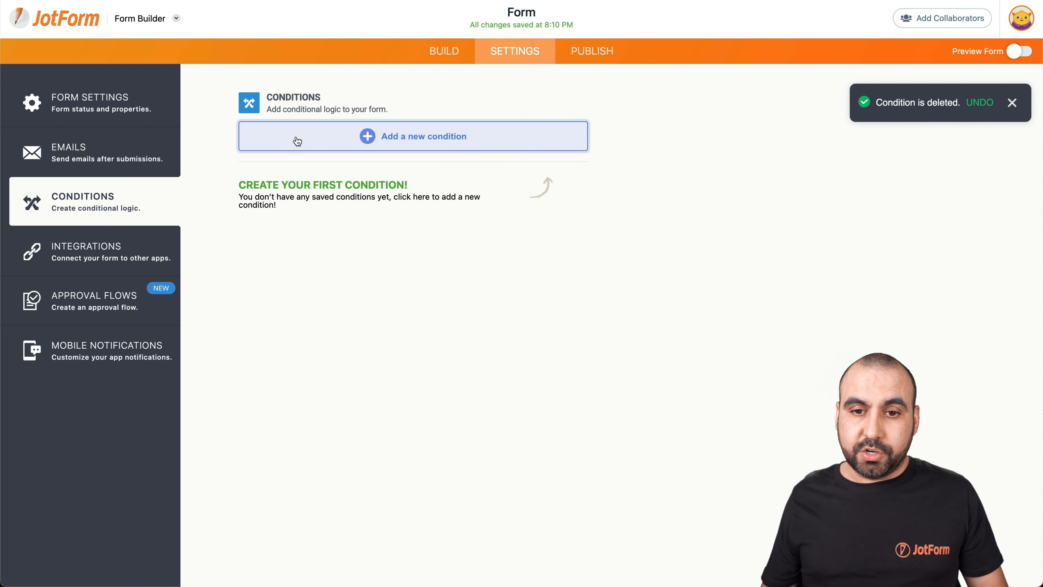
- Delete the 'Please type in correct code: 1010' question card from the form
{"action": "left_click", "coordinate": [444, 50]}
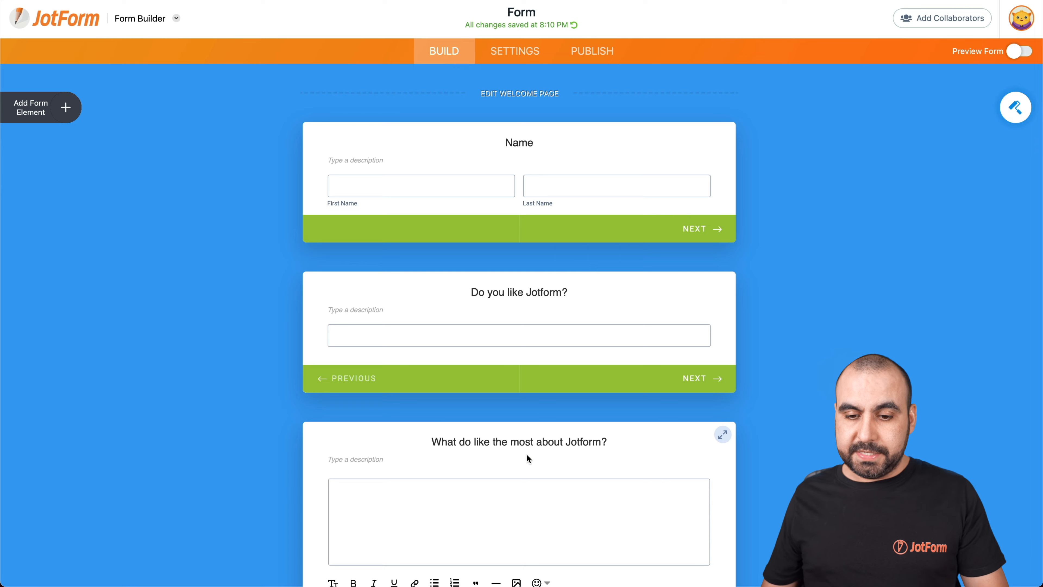
{"action": "scroll", "coordinate": [527, 453], "scroll_direction": "down", "scroll_amount": 10}
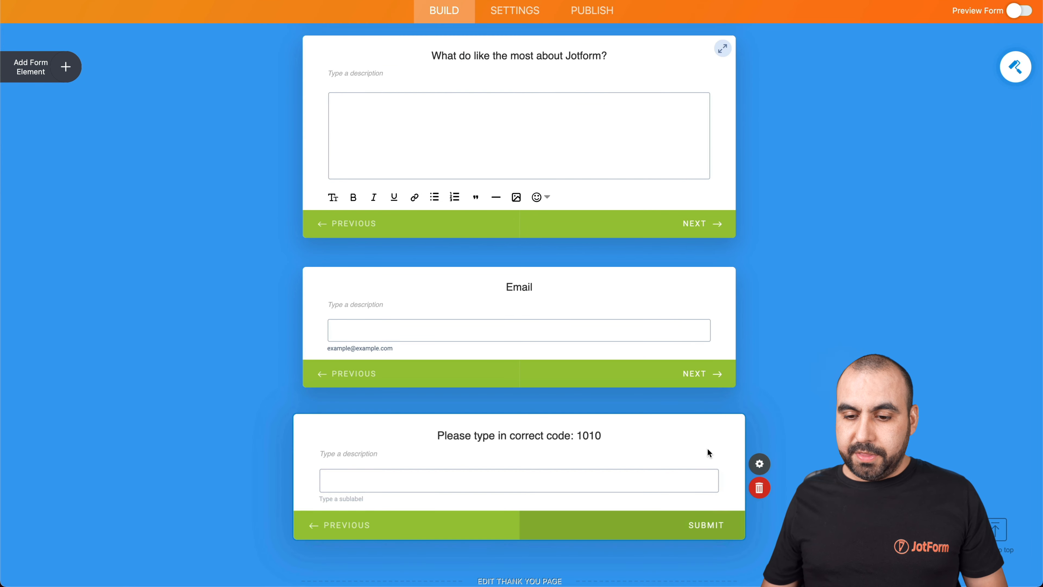
{"action": "left_click", "coordinate": [760, 488]}
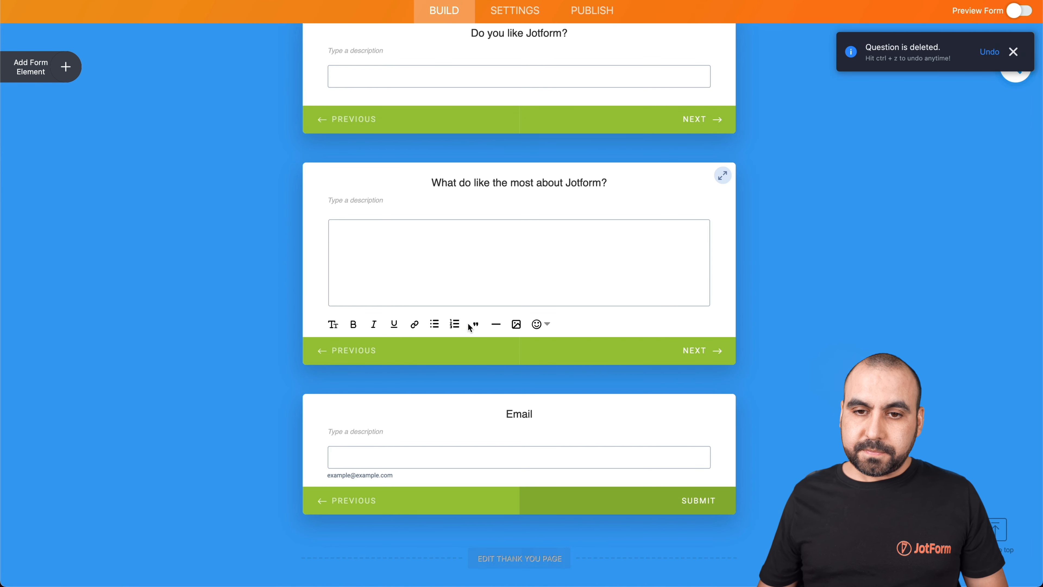
{"action": "scroll", "coordinate": [481, 164], "scroll_direction": "up", "scroll_amount": 10}
{"action": "left_click", "coordinate": [515, 50]}
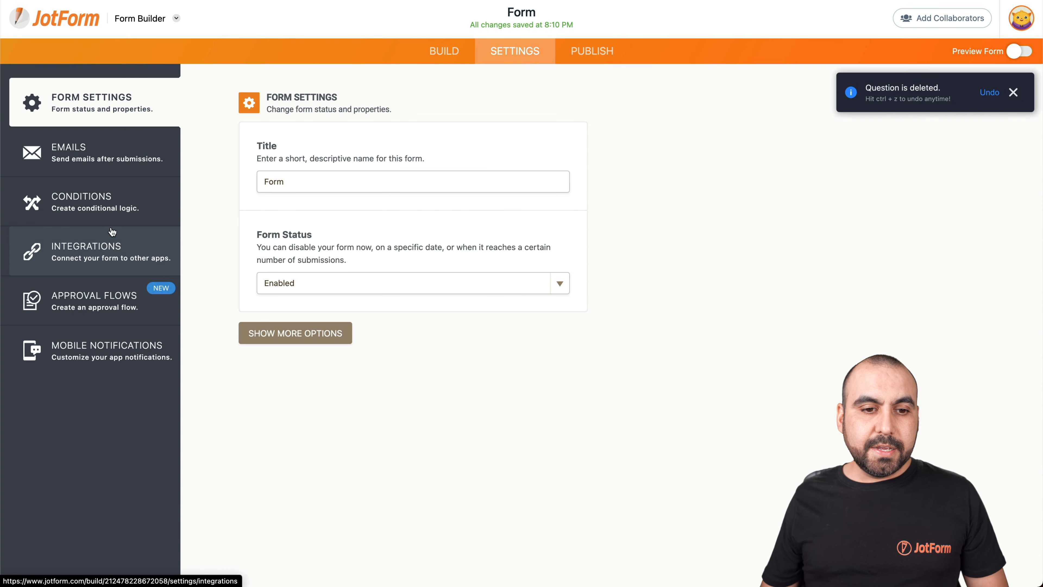
- Create a new Enable/Require Field condition with the rule: if Name is empty
{"action": "left_click", "coordinate": [109, 210]}
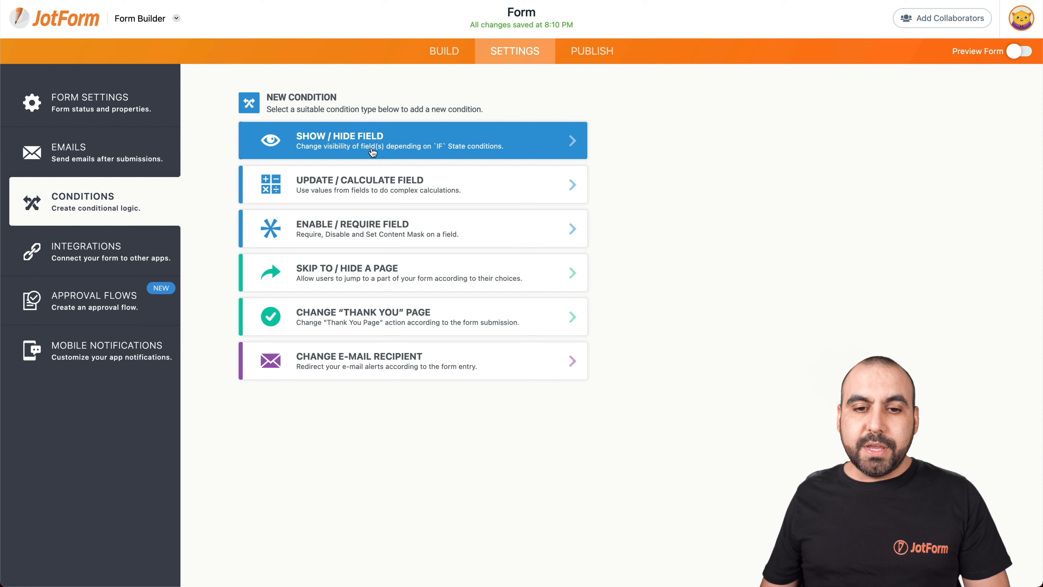
{"action": "left_click", "coordinate": [402, 234]}
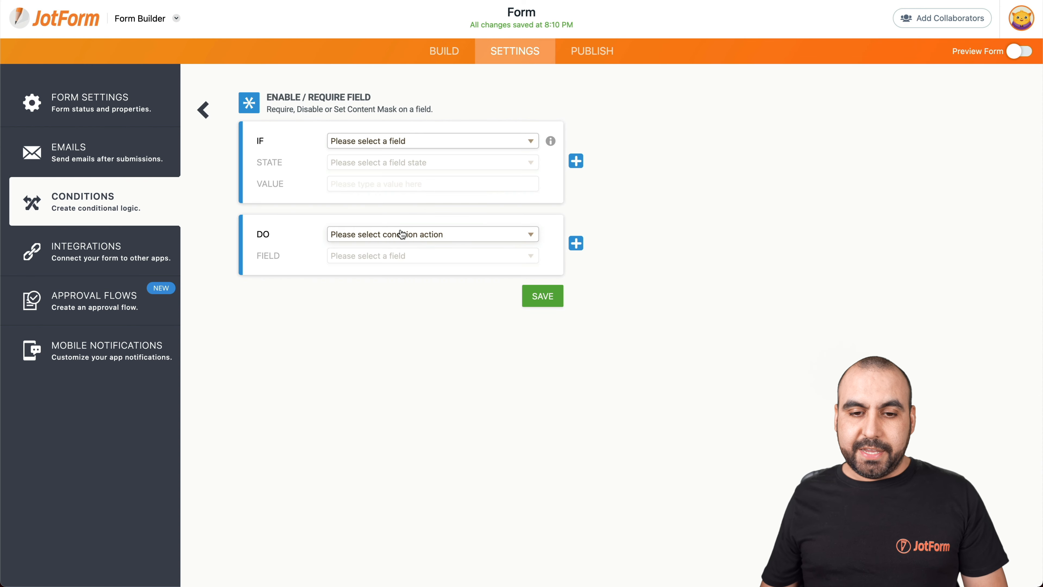
{"action": "left_click", "coordinate": [394, 141]}
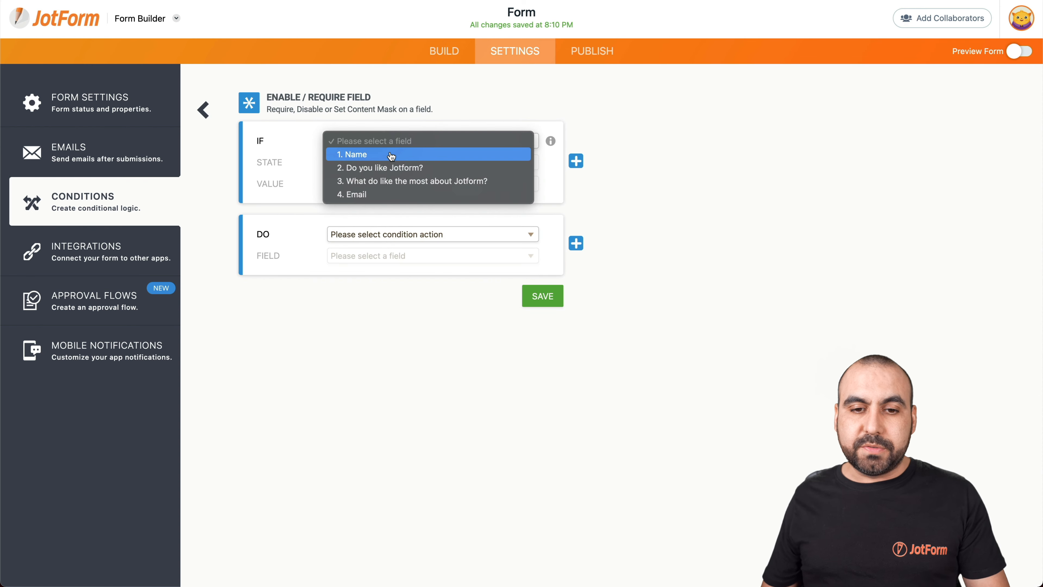
{"action": "left_click", "coordinate": [391, 155]}
{"action": "left_click", "coordinate": [393, 164]}
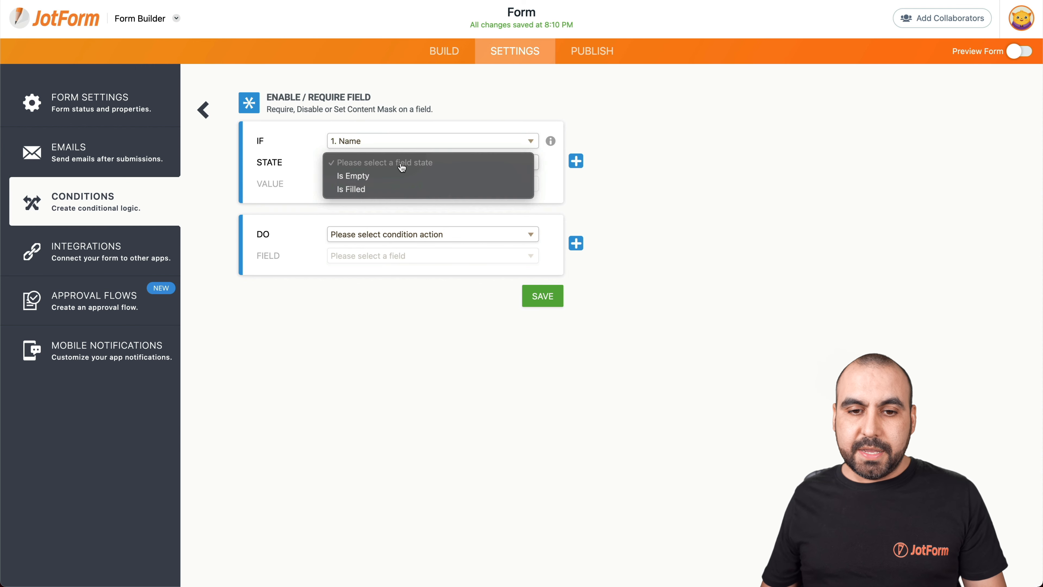
{"action": "left_click", "coordinate": [388, 180]}
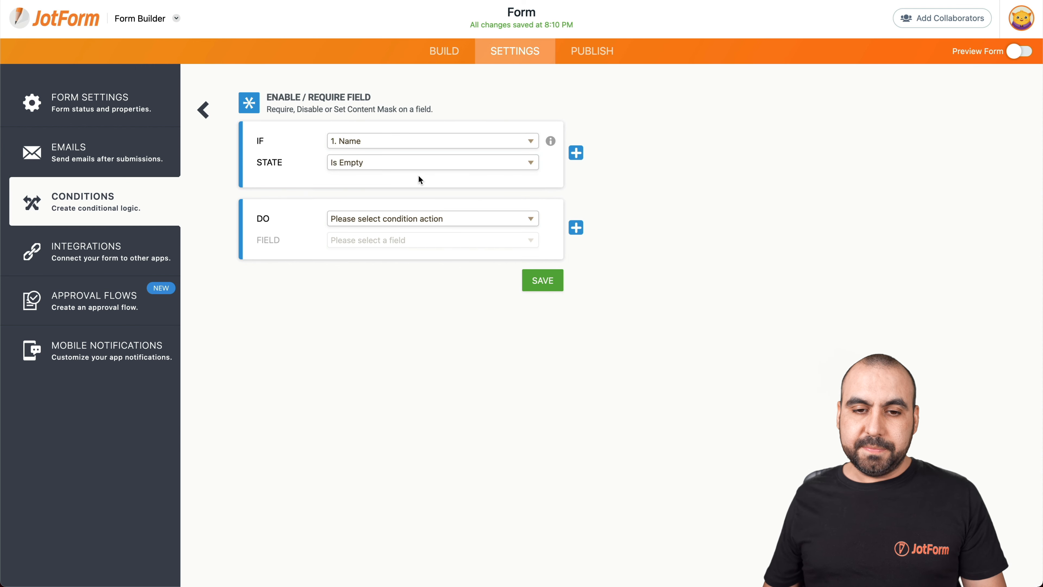
- Add a second IF rule: 'Do you like Jotform?' Is Empty
{"action": "left_click", "coordinate": [575, 153]}
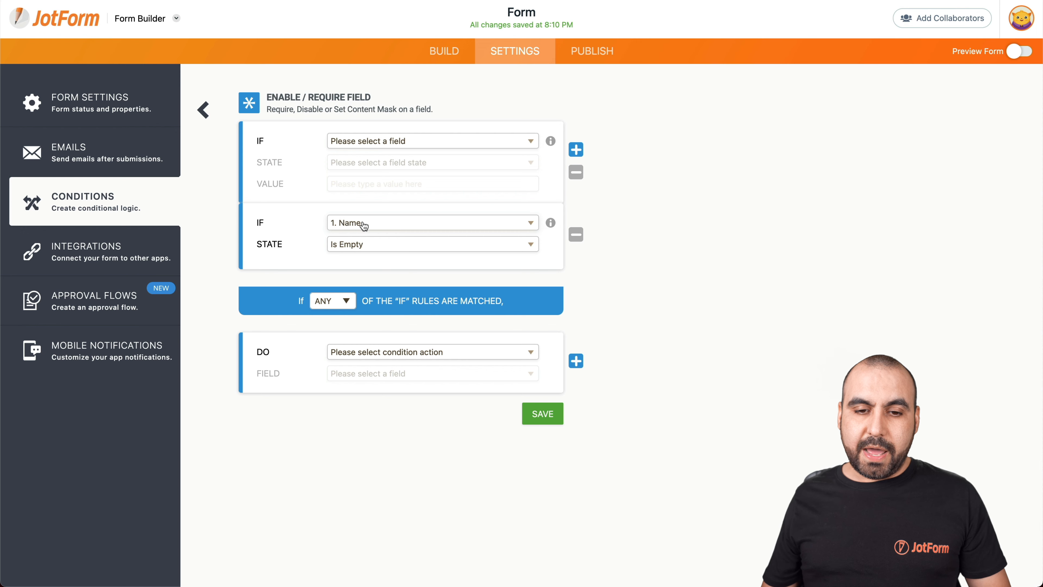
{"action": "left_click", "coordinate": [381, 141]}
{"action": "left_click", "coordinate": [397, 169]}
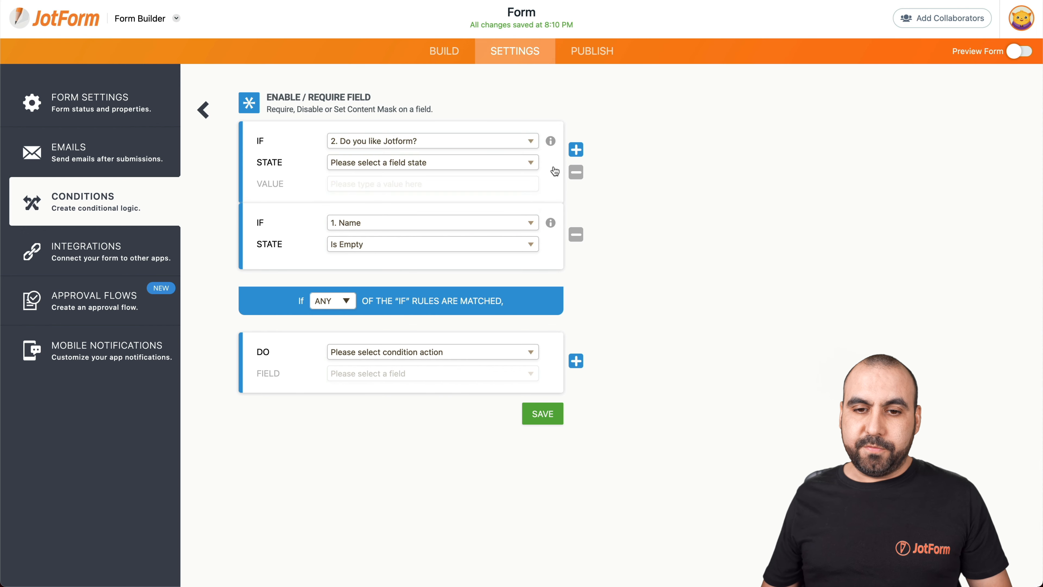
{"action": "left_click", "coordinate": [507, 162]}
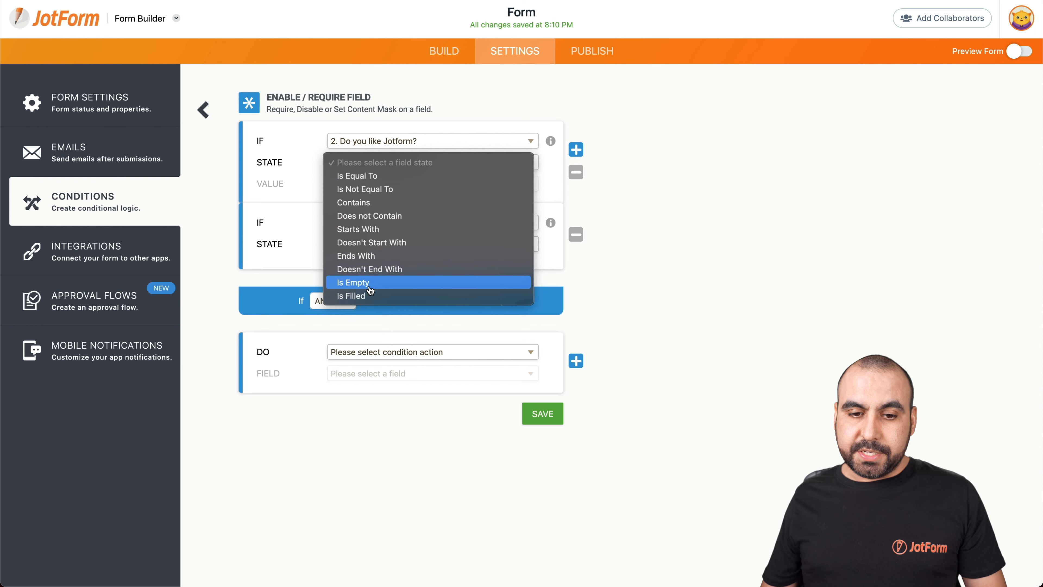
{"action": "left_click", "coordinate": [367, 295]}
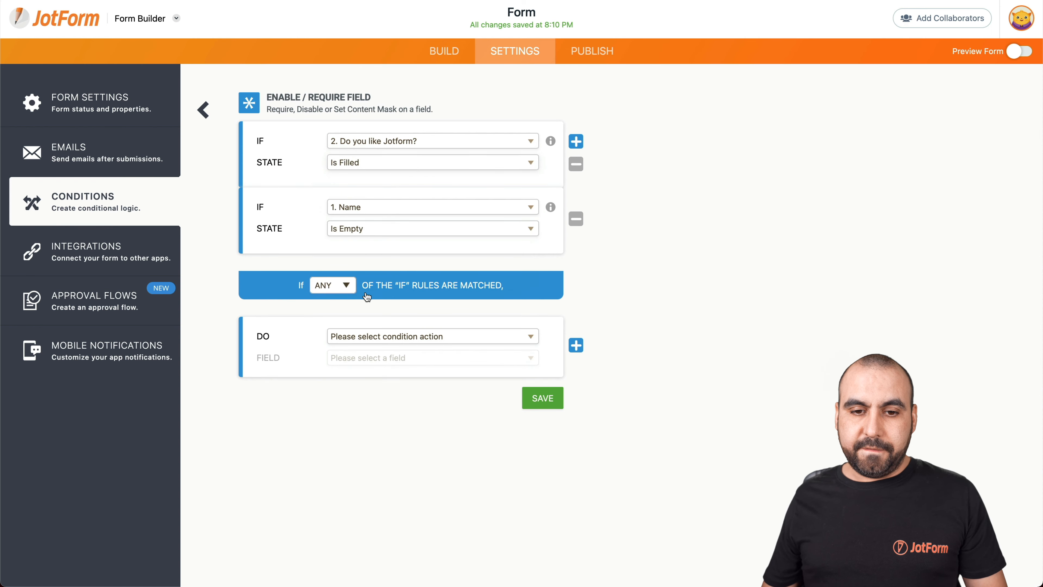
{"action": "left_click", "coordinate": [393, 161]}
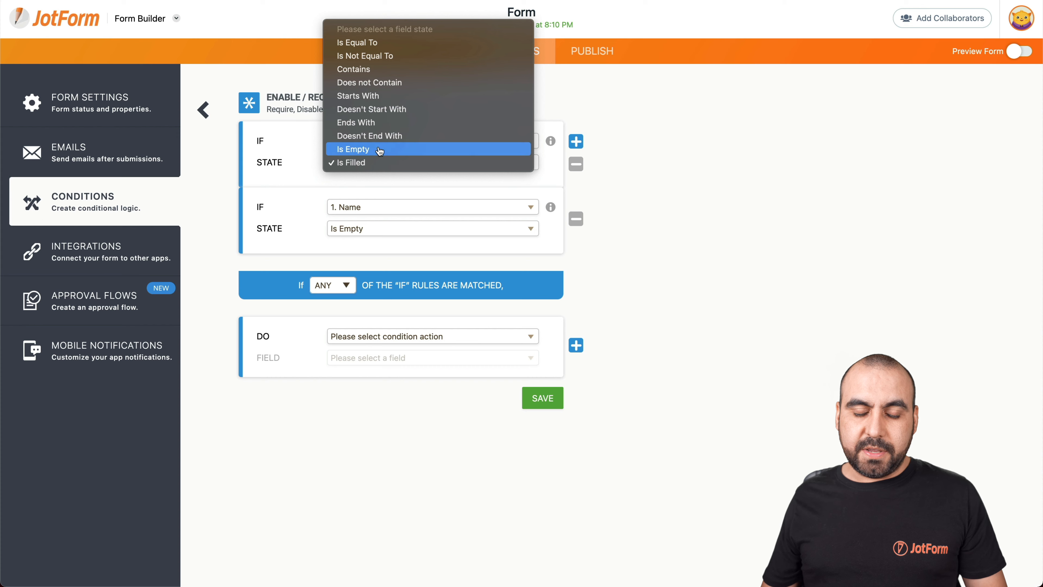
{"action": "left_click", "coordinate": [400, 149]}
- Add Is Empty rules for 'What do like the most about Jotform?' and Email
{"action": "left_click", "coordinate": [576, 141]}
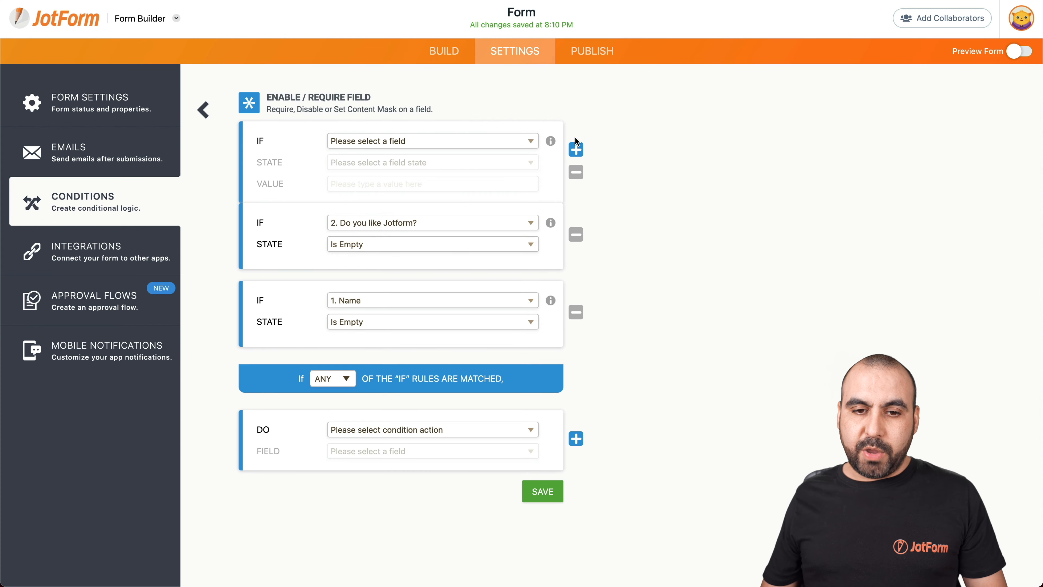
{"action": "left_click", "coordinate": [408, 141]}
{"action": "left_click", "coordinate": [462, 181]}
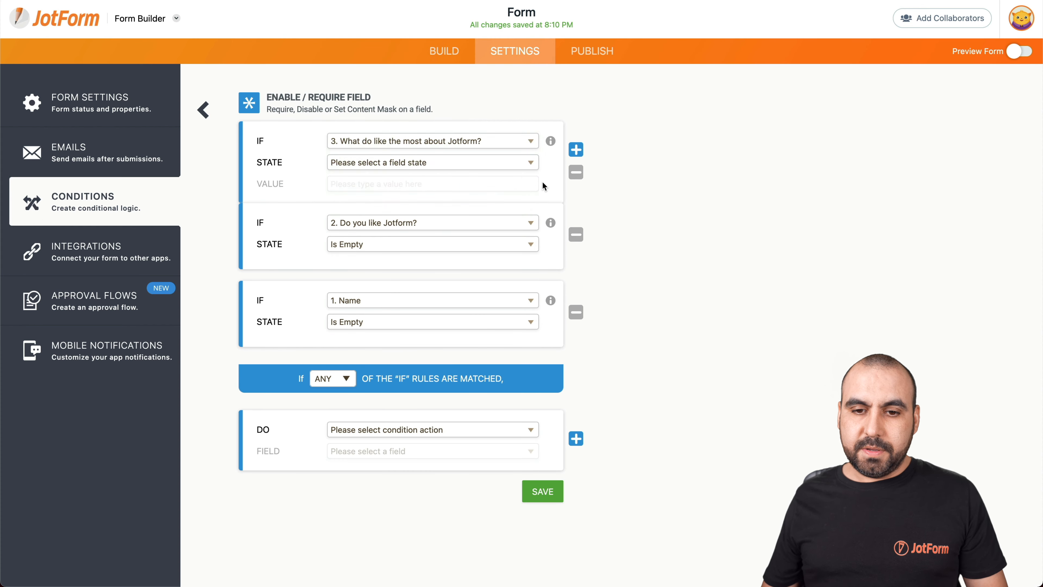
{"action": "left_click", "coordinate": [511, 164]}
{"action": "left_click", "coordinate": [435, 282]}
{"action": "left_click", "coordinate": [576, 148]}
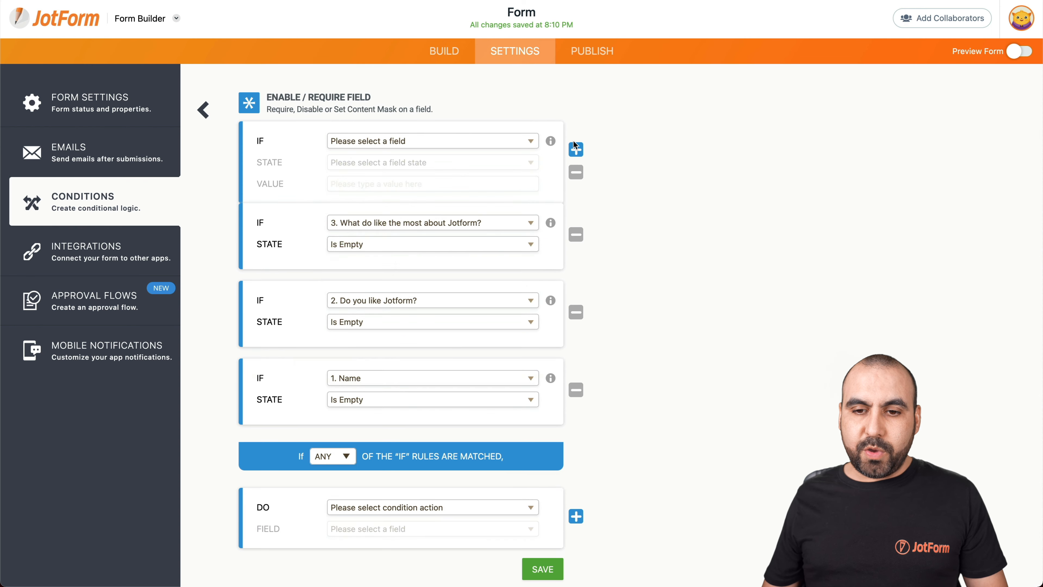
{"action": "left_click", "coordinate": [414, 143]}
{"action": "left_click", "coordinate": [468, 194]}
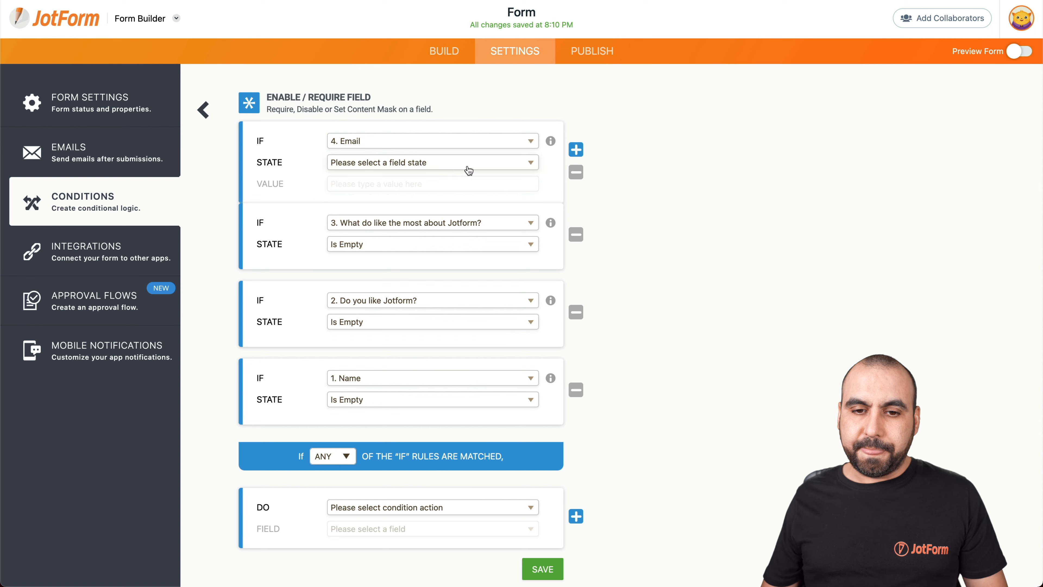
{"action": "left_click", "coordinate": [468, 171]}
{"action": "left_click", "coordinate": [368, 284]}
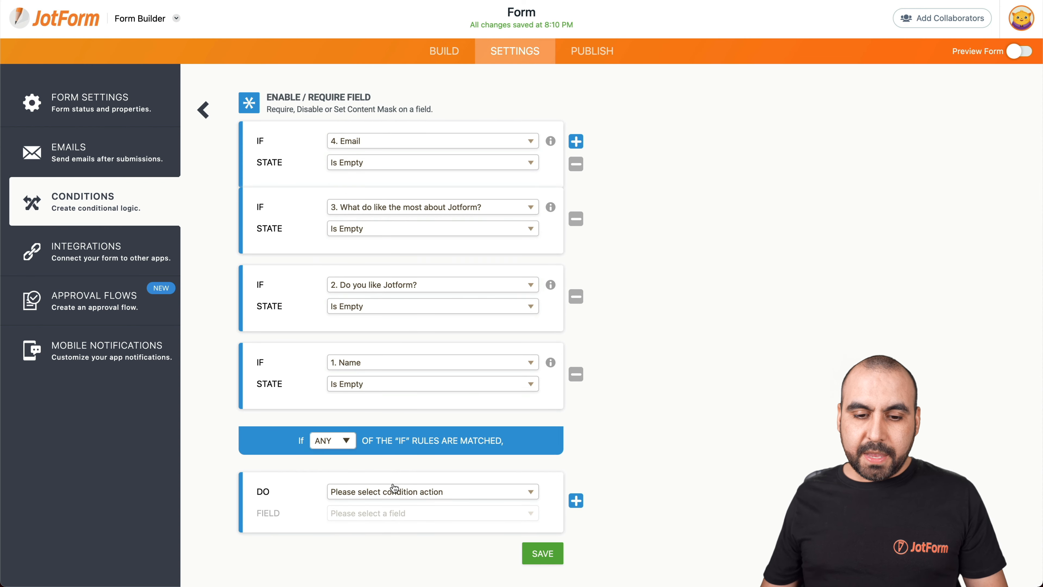
- Set the action to Disable Submit with the message 'Please fill the whole form', and save
{"action": "left_click", "coordinate": [402, 499]}
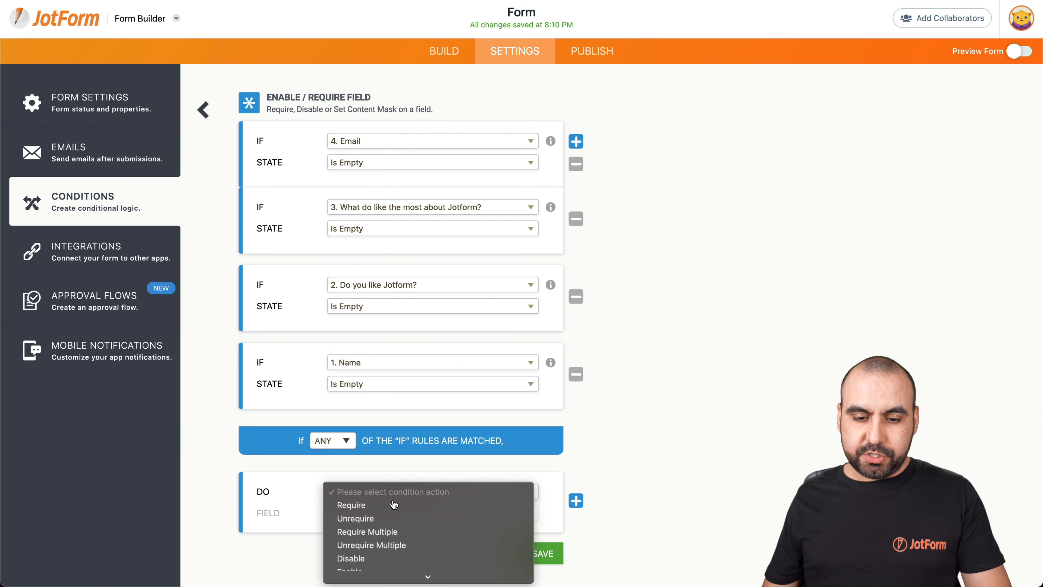
{"action": "left_click", "coordinate": [386, 574]}
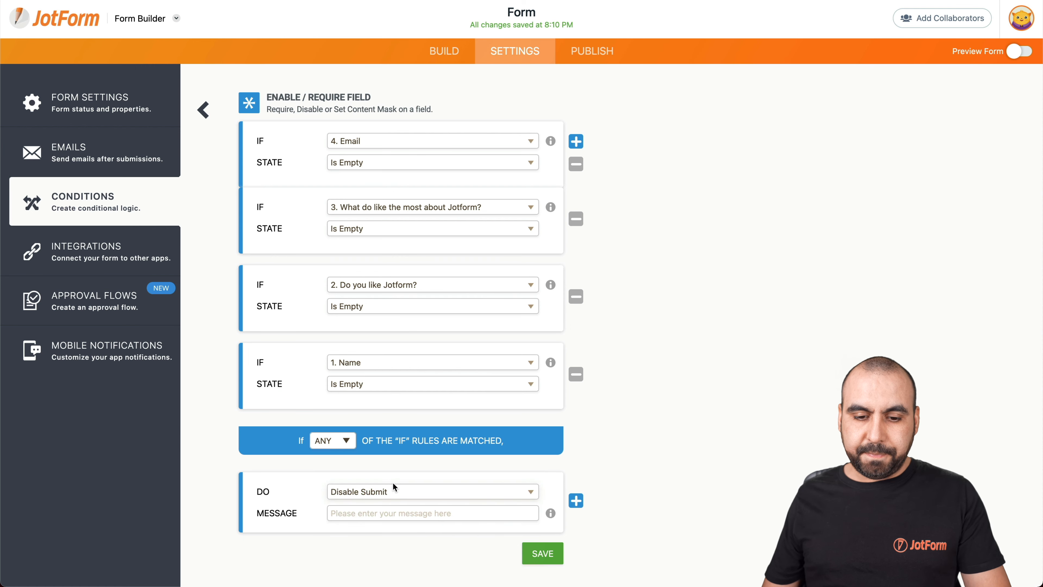
{"action": "left_click", "coordinate": [403, 514]}
{"action": "type", "text": "Please fill the whole"}
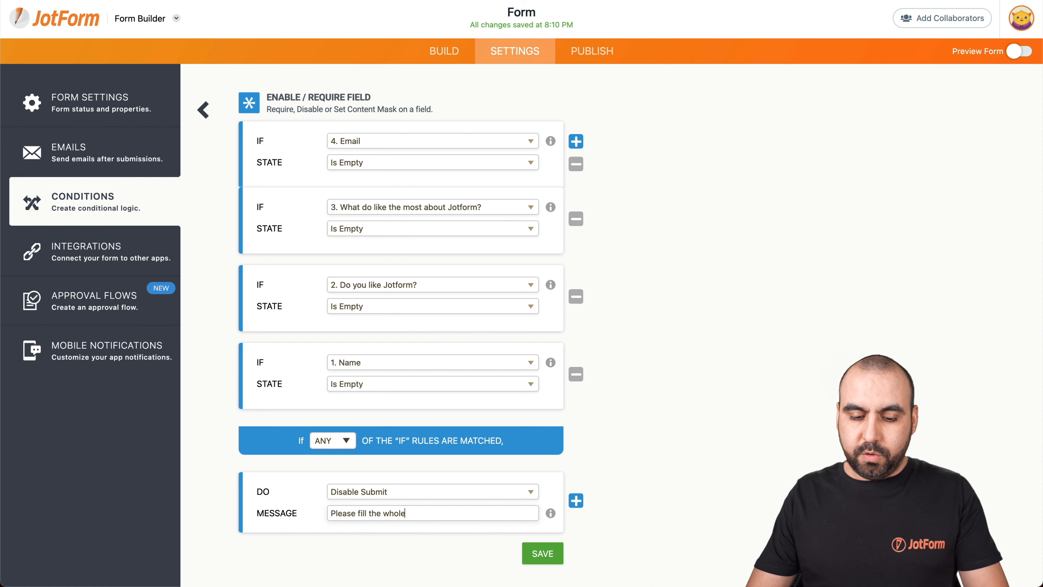
{"action": "left_click", "coordinate": [549, 556]}
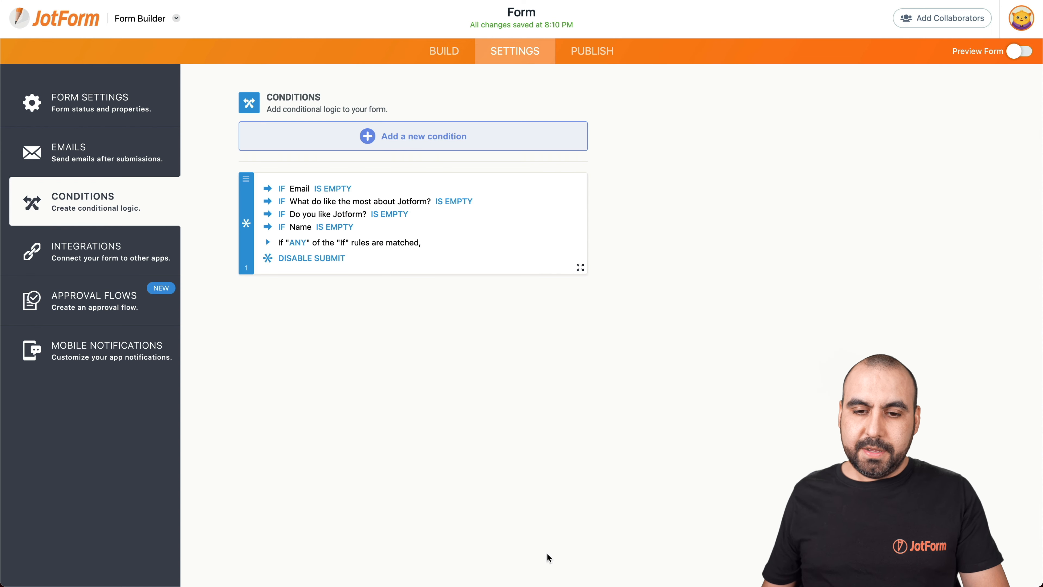
{"action": "left_click", "coordinate": [593, 53]}
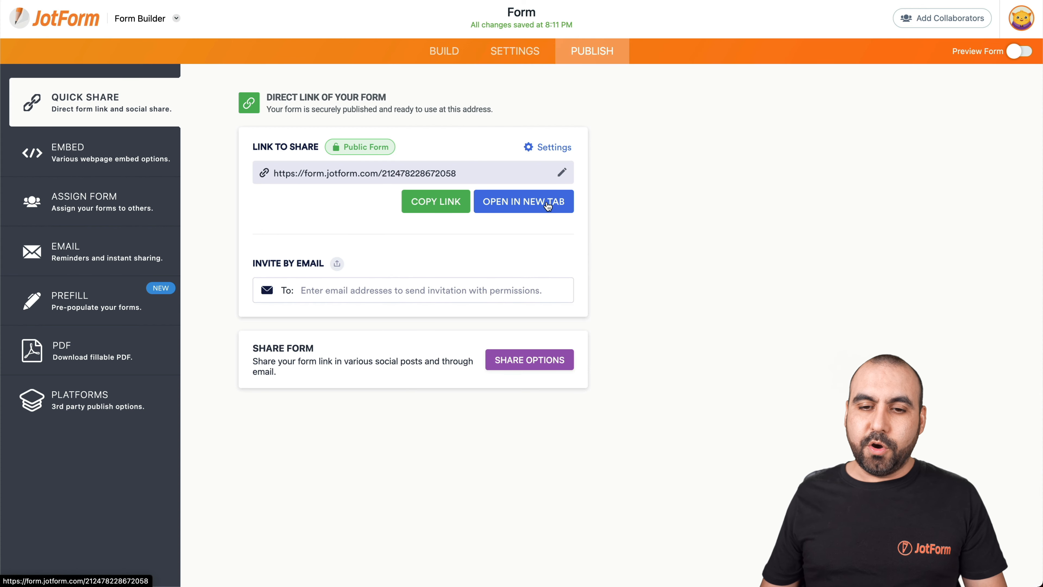
- Open the live form and skip to Email unanswered, triggering the 'Please fill the whole form' warning
{"action": "left_click", "coordinate": [548, 204]}
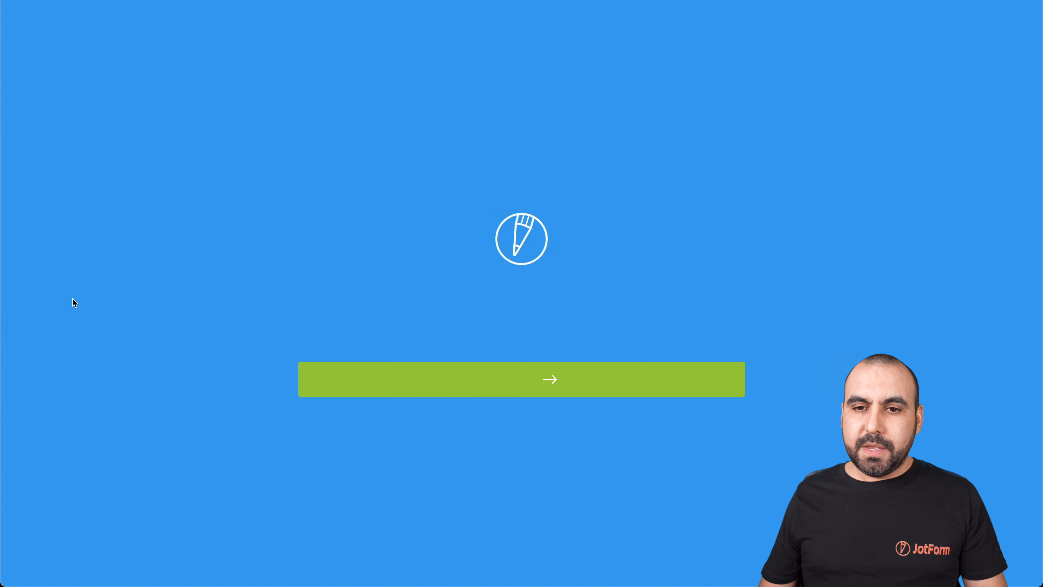
{"action": "left_click", "coordinate": [533, 397]}
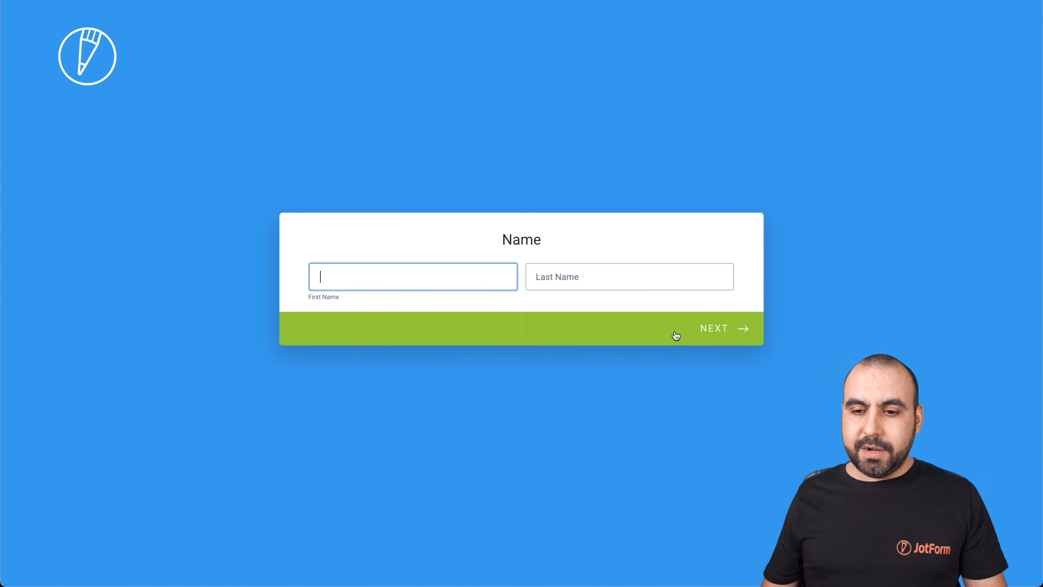
{"action": "left_click", "coordinate": [721, 344]}
{"action": "left_click", "coordinate": [722, 344]}
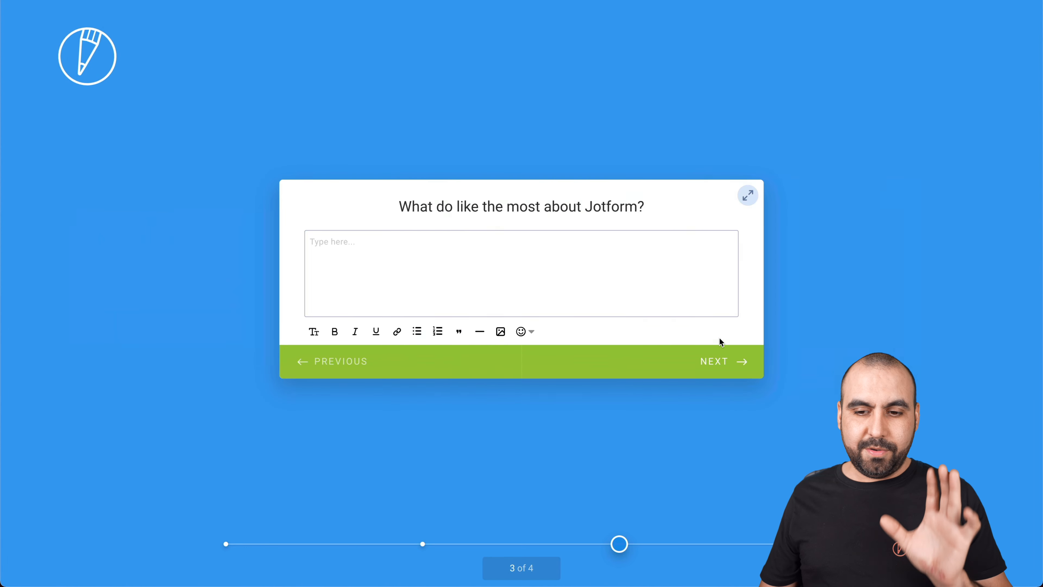
{"action": "left_click", "coordinate": [724, 361]}
{"action": "left_click", "coordinate": [722, 340]}
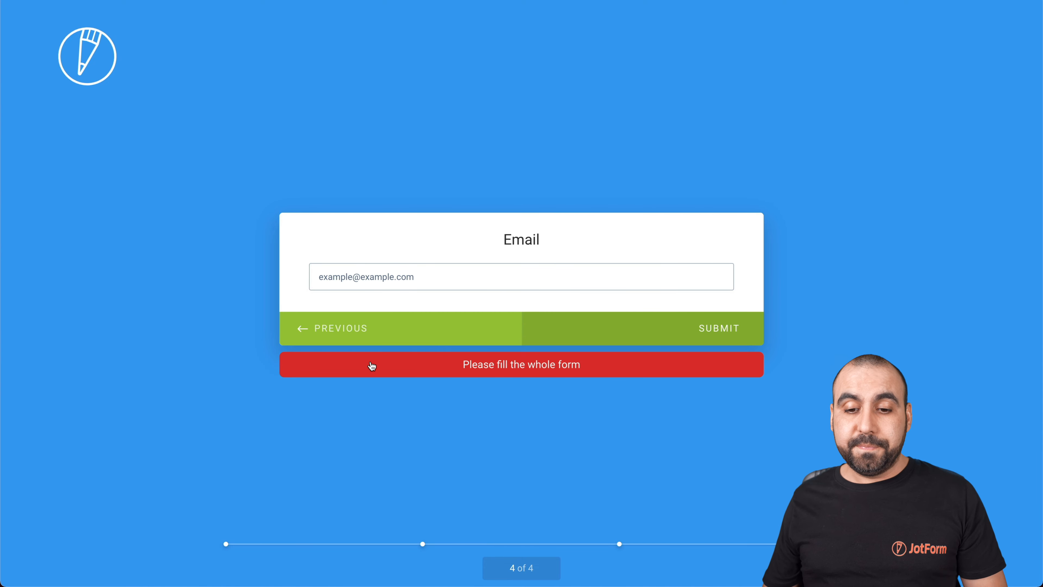
- Go back to the Name card and enter a first and last name
{"action": "left_click", "coordinate": [435, 333]}
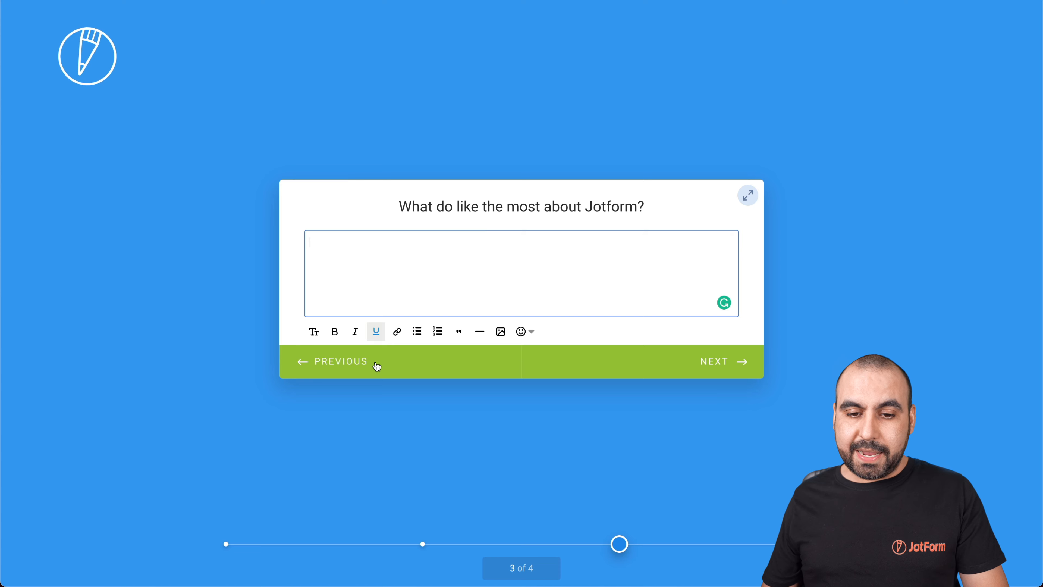
{"action": "left_click", "coordinate": [404, 365]}
{"action": "left_click", "coordinate": [347, 338]}
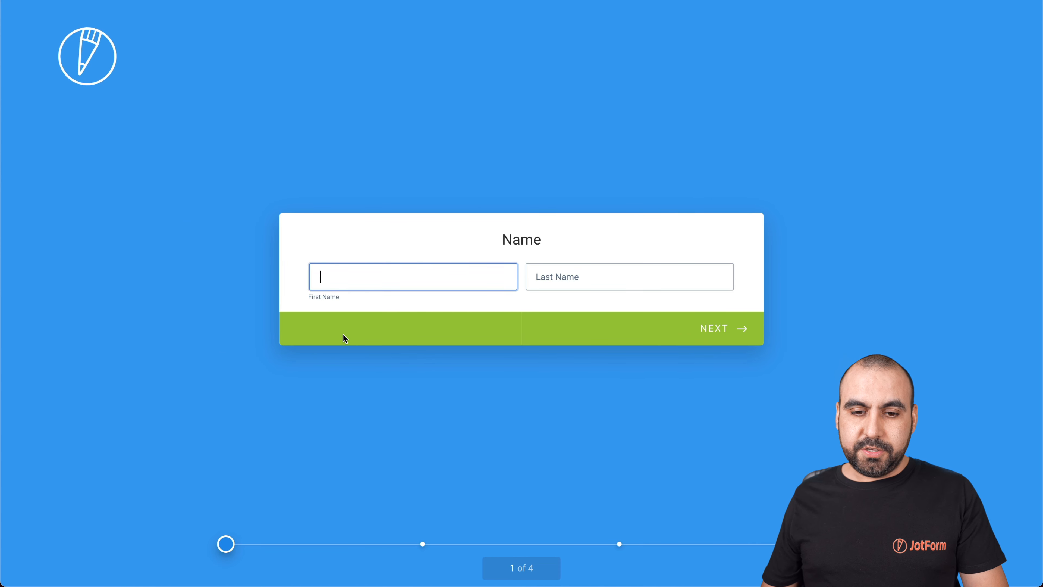
{"action": "type", "text": "jorge"}
{"action": "key", "text": "Tab"}
{"action": "type", "text": "agu"}
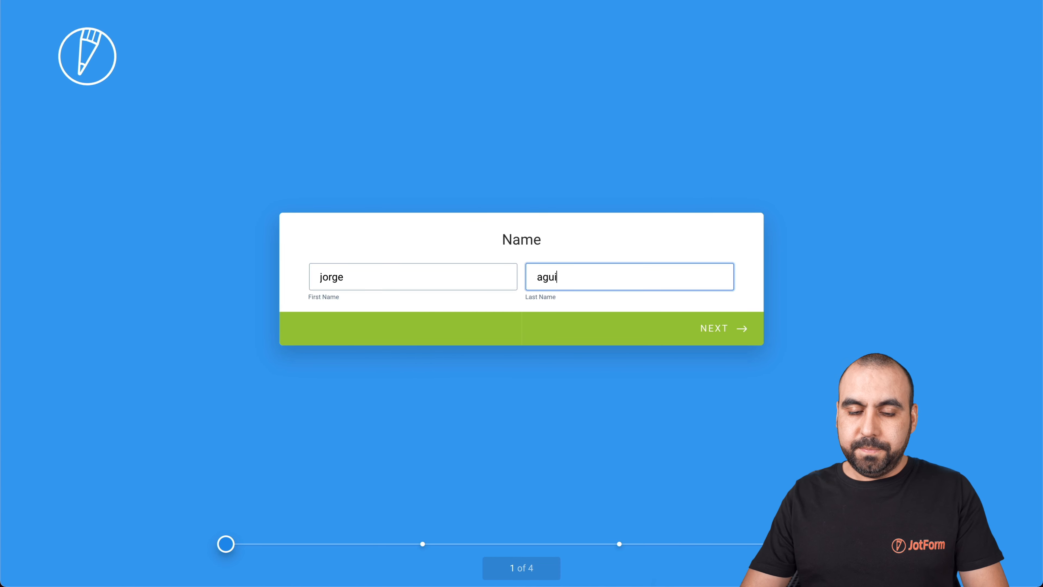
- Answer the remaining cards, including 'easy' and a sample email address, then submit the form
{"action": "left_click", "coordinate": [723, 327]}
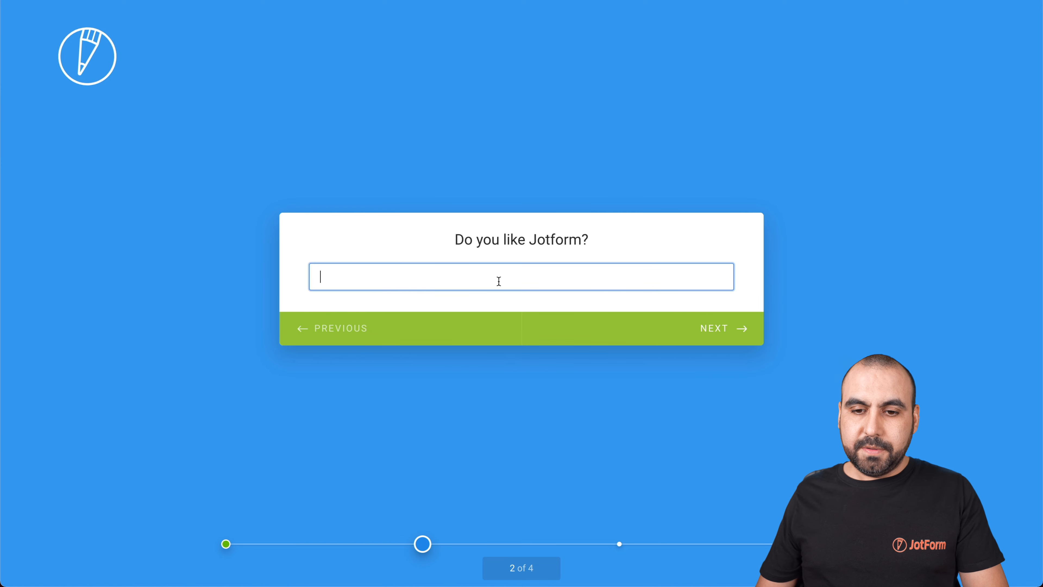
{"action": "left_click", "coordinate": [747, 331]}
{"action": "type", "text": "easy to use"}
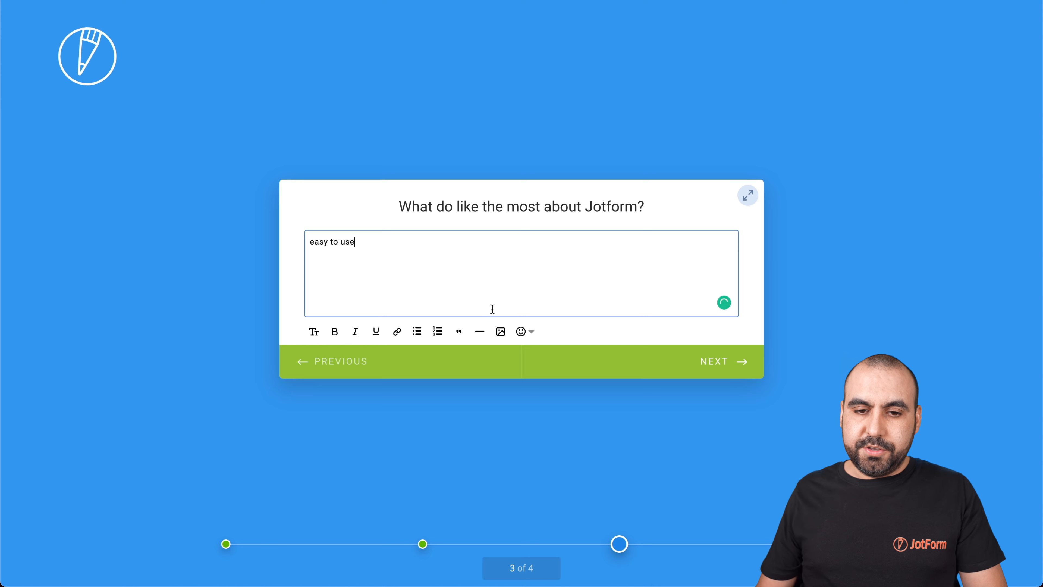
{"action": "left_click", "coordinate": [704, 361]}
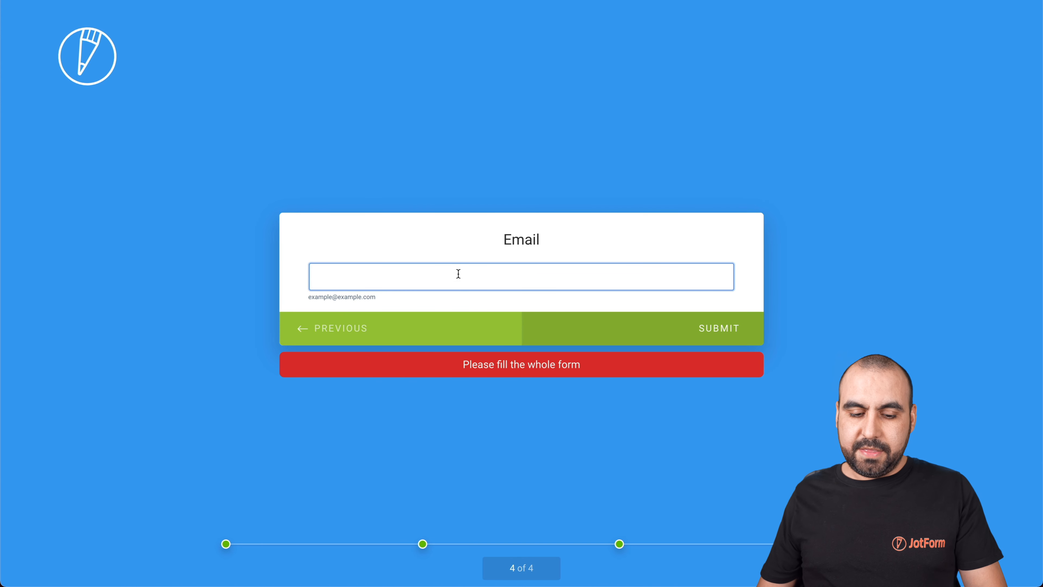
{"action": "type", "text": "test@jotform.com"}
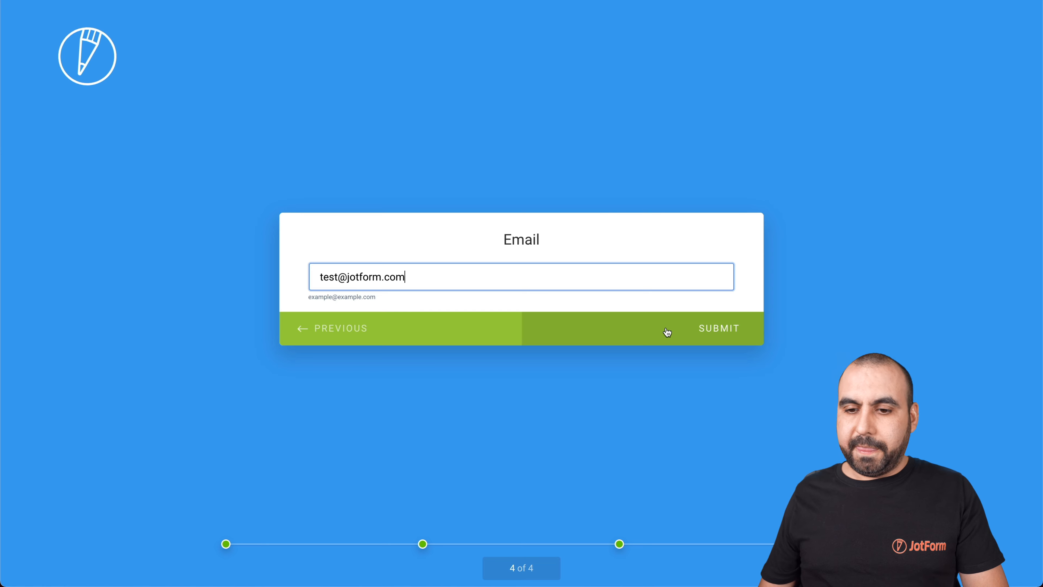
{"action": "left_click", "coordinate": [689, 328]}
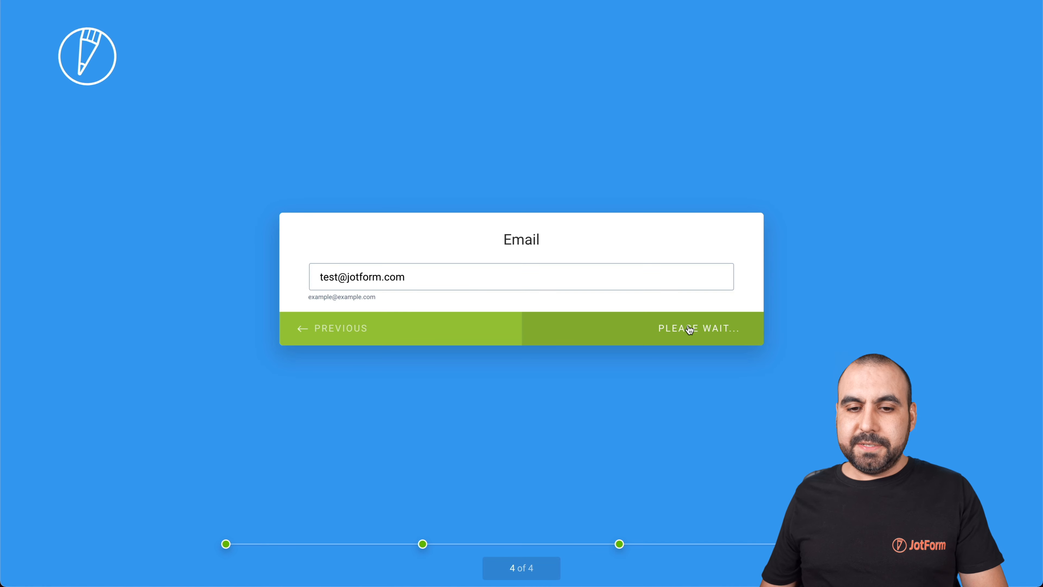